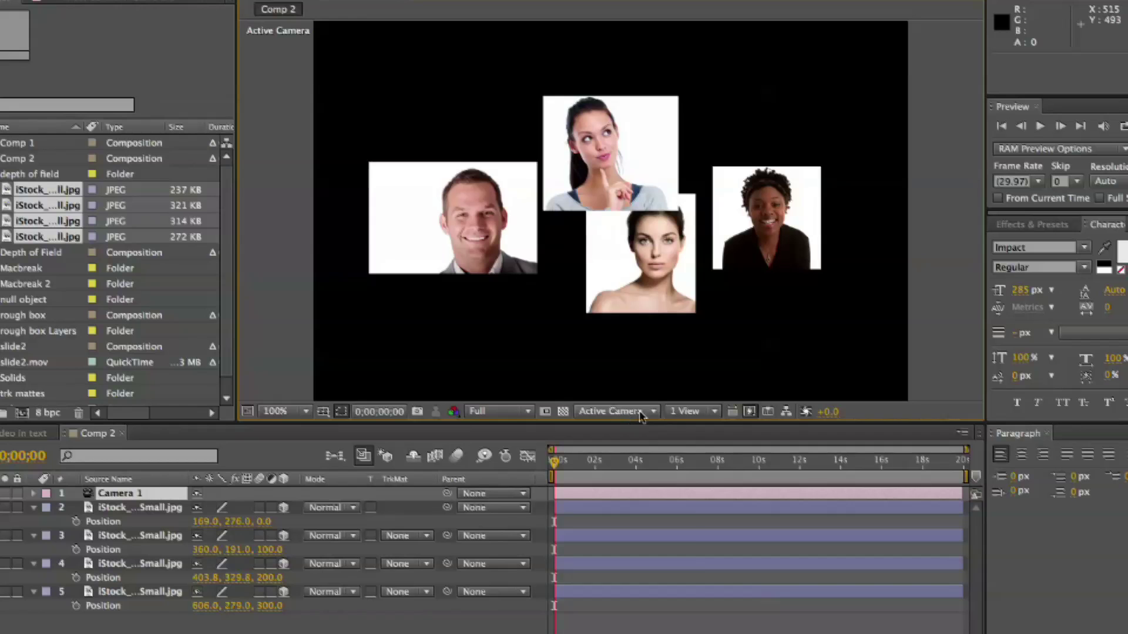
Inspect the photos' depth in a custom 3D view, then return to the active camera view
{"action": "left_click", "coordinate": [640, 412]}
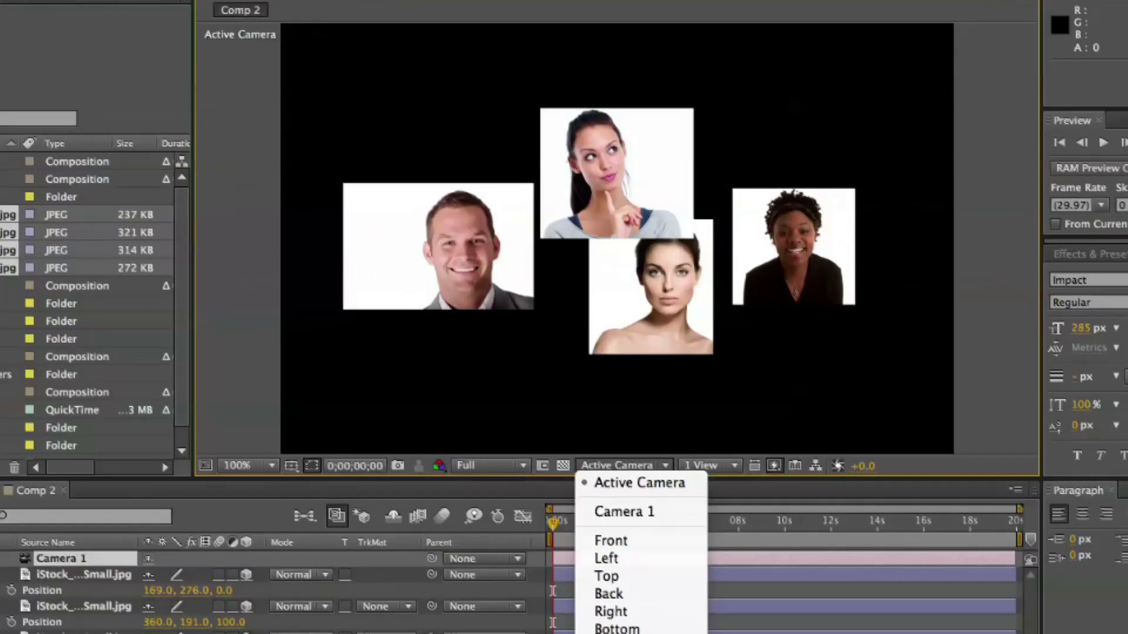
{"action": "left_click", "coordinate": [646, 611]}
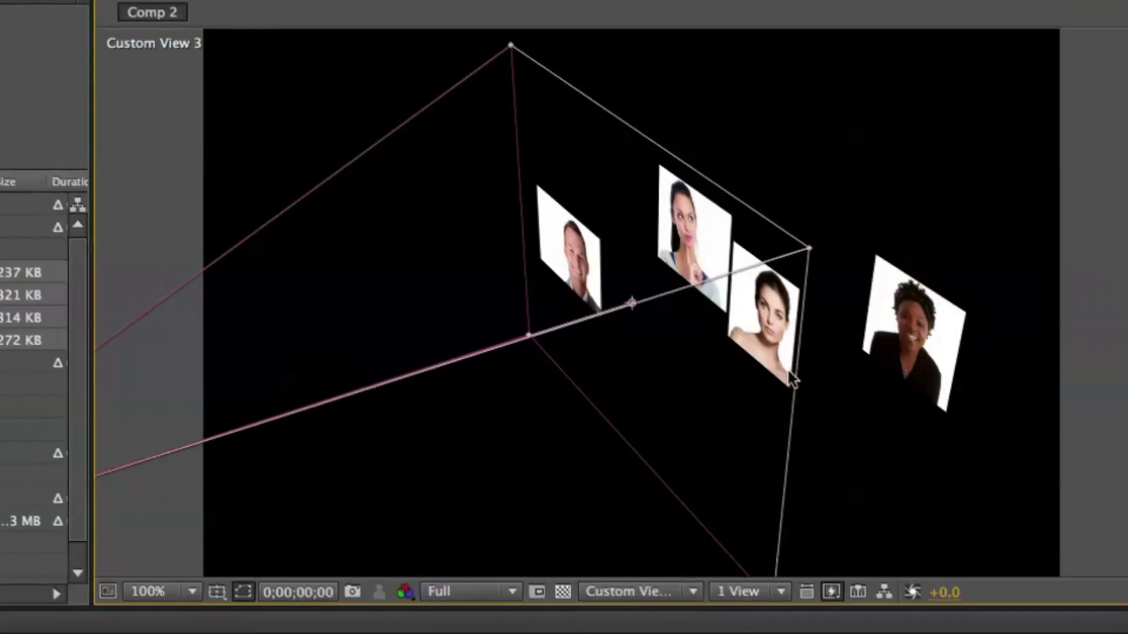
{"action": "mouse_move", "coordinate": [778, 370]}
{"action": "left_mouse_down"}
{"action": "mouse_move", "coordinate": [672, 385]}
{"action": "mouse_move", "coordinate": [829, 305]}
{"action": "mouse_move", "coordinate": [743, 371]}
{"action": "mouse_move", "coordinate": [685, 376]}
{"action": "mouse_move", "coordinate": [787, 363]}
{"action": "left_mouse_up"}
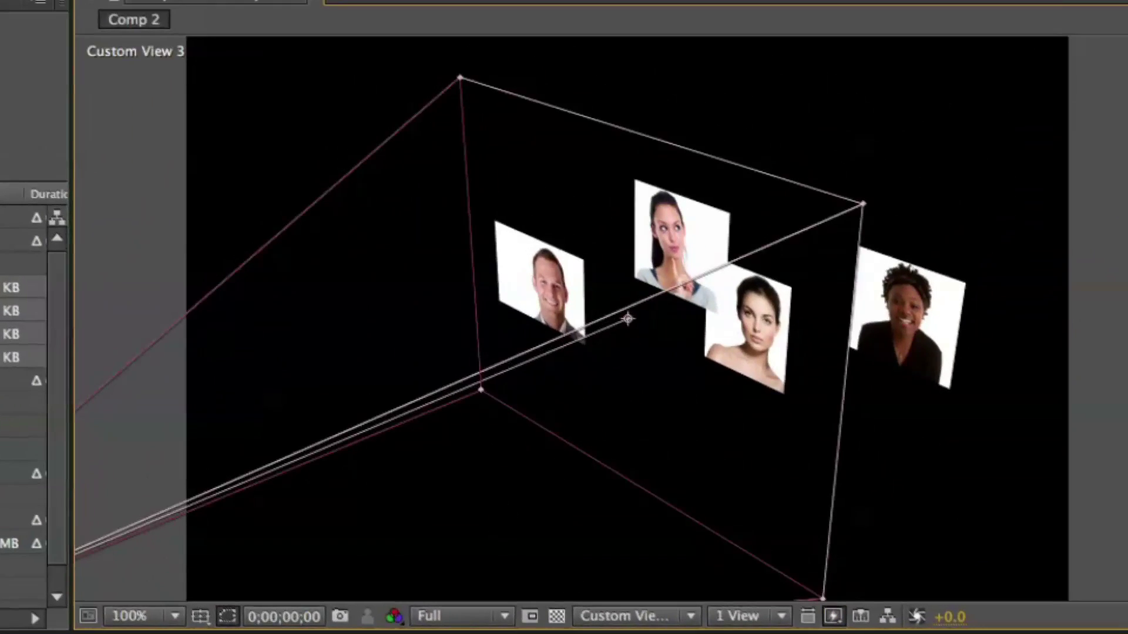
{"action": "left_click", "coordinate": [641, 623]}
{"action": "left_click", "coordinate": [617, 428]}
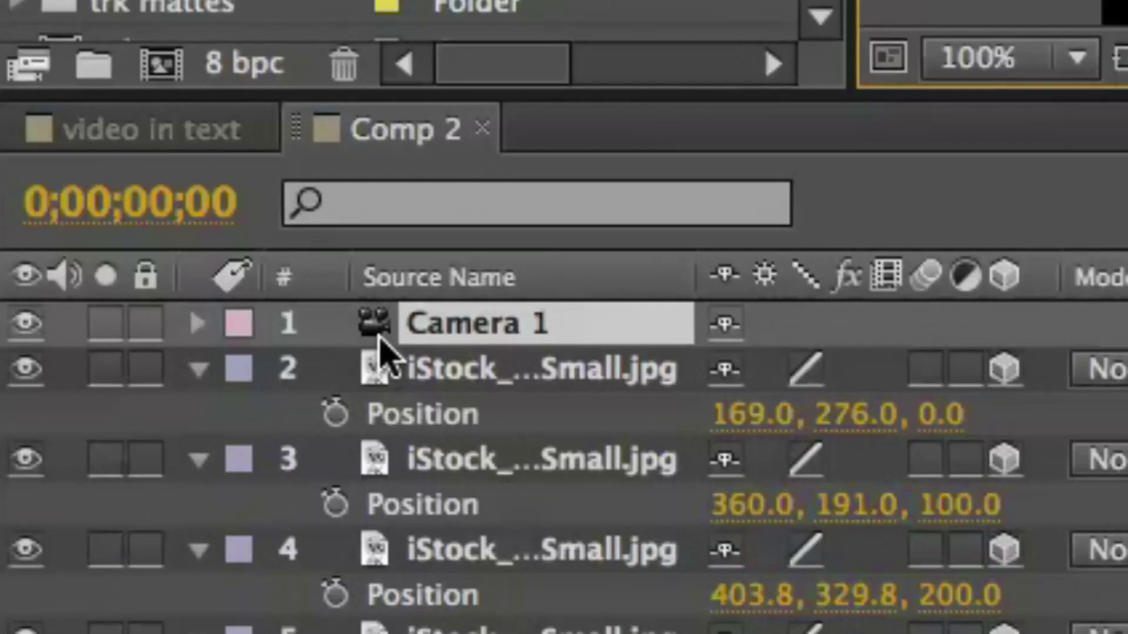
Enable depth of field in Camera 1's settings (352.78 mm focus distance, f-stop 1.0)
{"action": "double_click", "coordinate": [377, 323]}
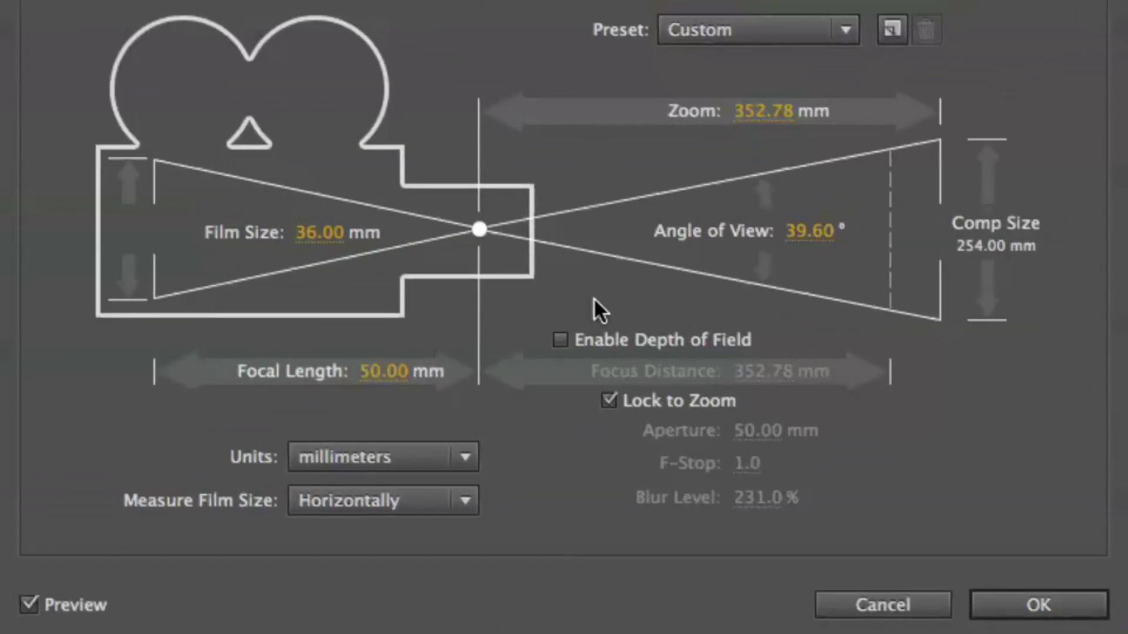
{"action": "left_click", "coordinate": [565, 340]}
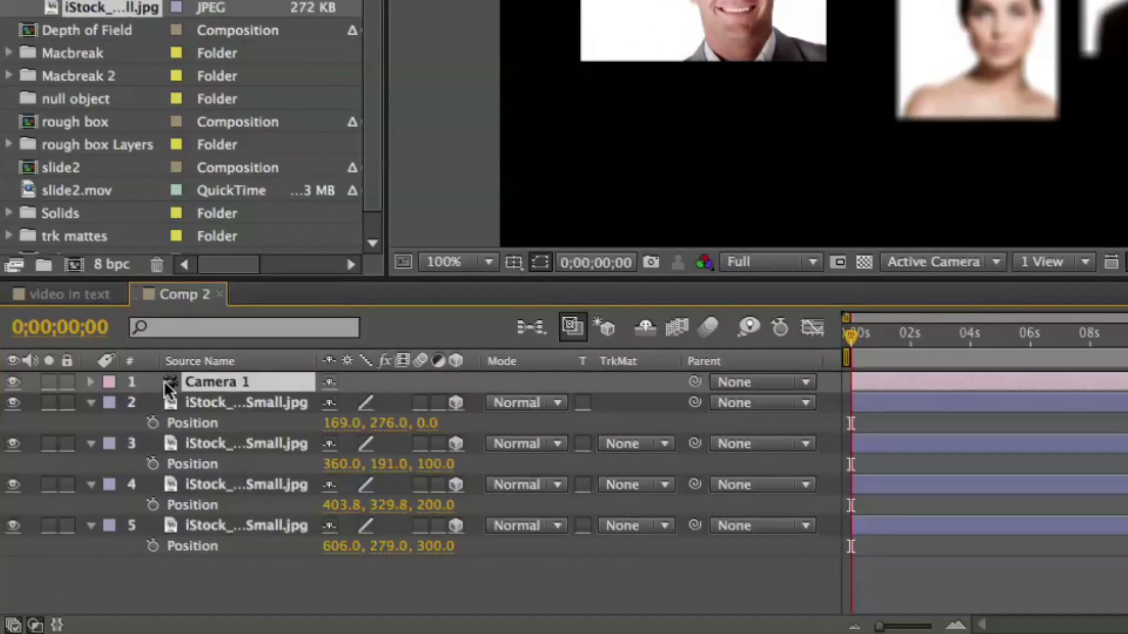
{"action": "double_click", "coordinate": [170, 388]}
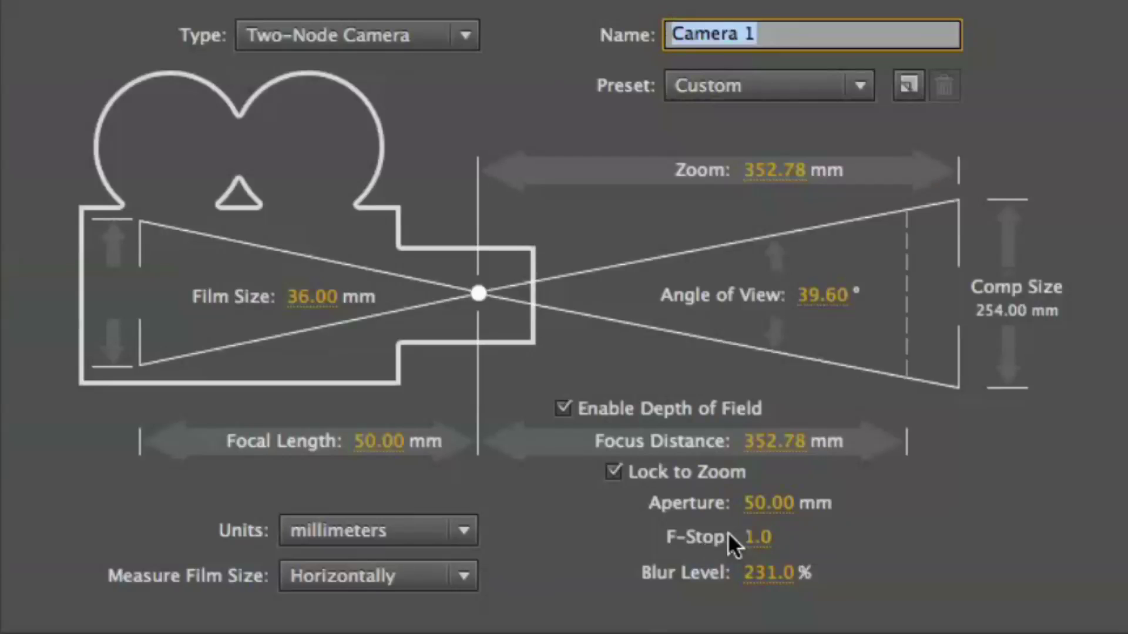
{"action": "left_click_drag", "start_coordinate": [757, 543], "coordinate": [801, 539]}
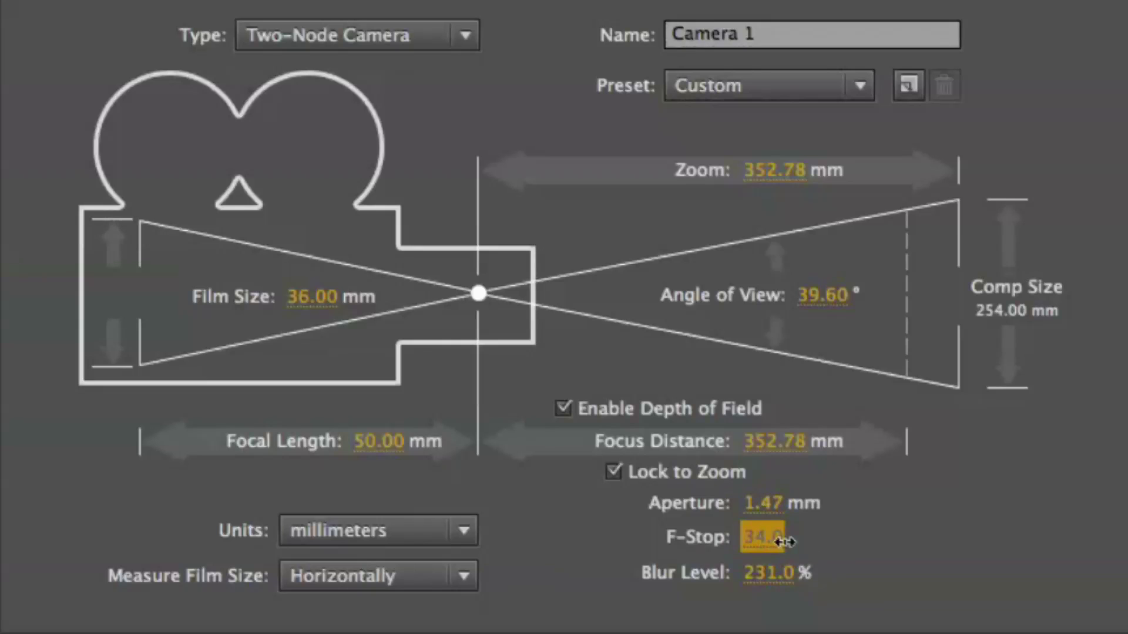
{"action": "left_click_drag", "start_coordinate": [784, 541], "coordinate": [776, 540]}
{"action": "left_click", "coordinate": [763, 533]}
{"action": "type", "text": "1"}
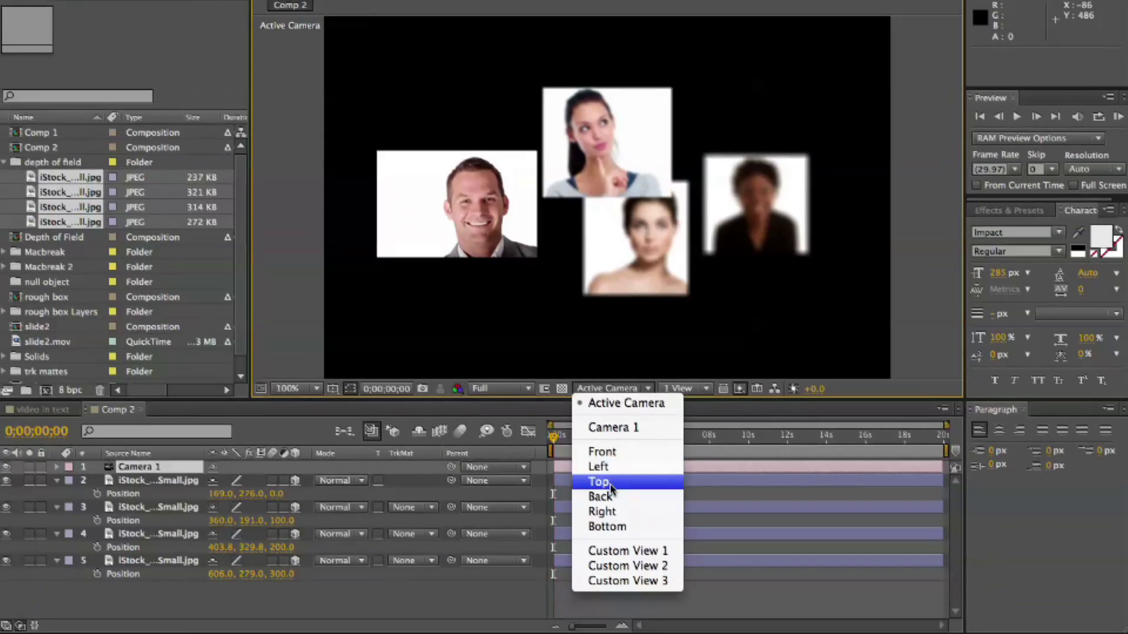
From the Top view, scrub Camera 1's Focus Distance to 1280 pixels, then return to Active Camera
{"action": "left_click", "coordinate": [611, 486]}
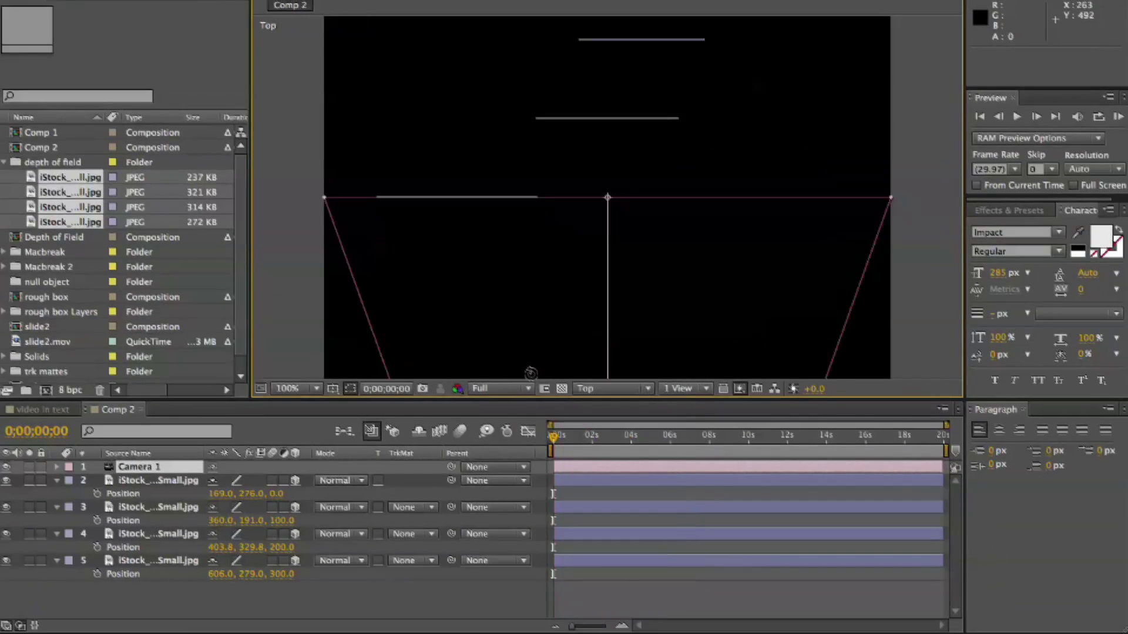
{"action": "scroll", "coordinate": [503, 316], "scroll_direction": "down", "scroll_amount": 2}
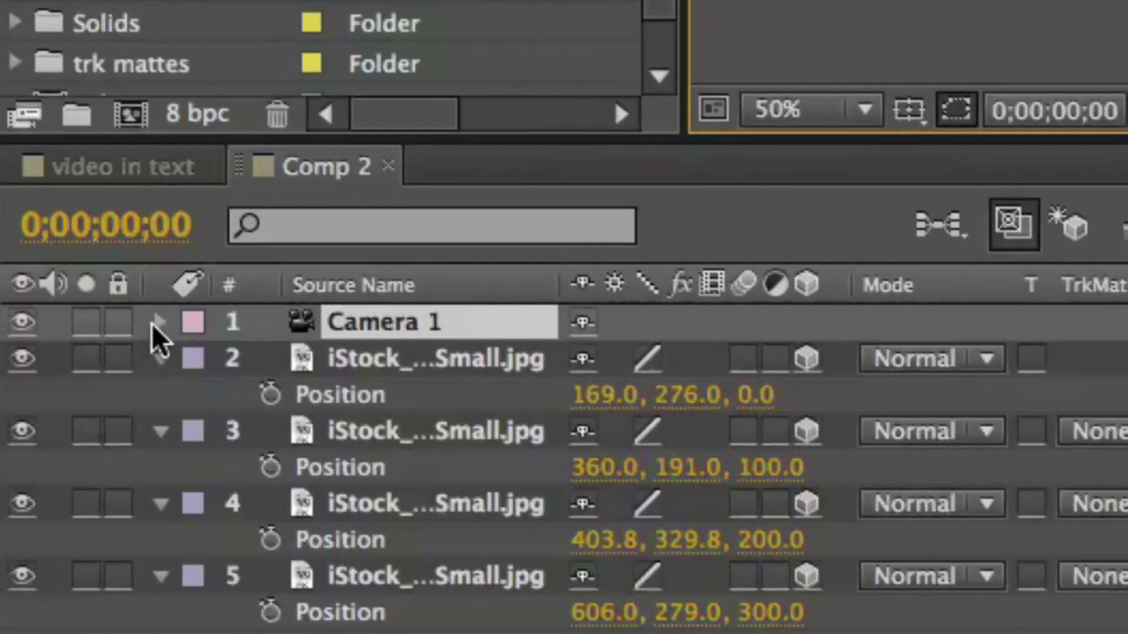
{"action": "left_click", "coordinate": [157, 322]}
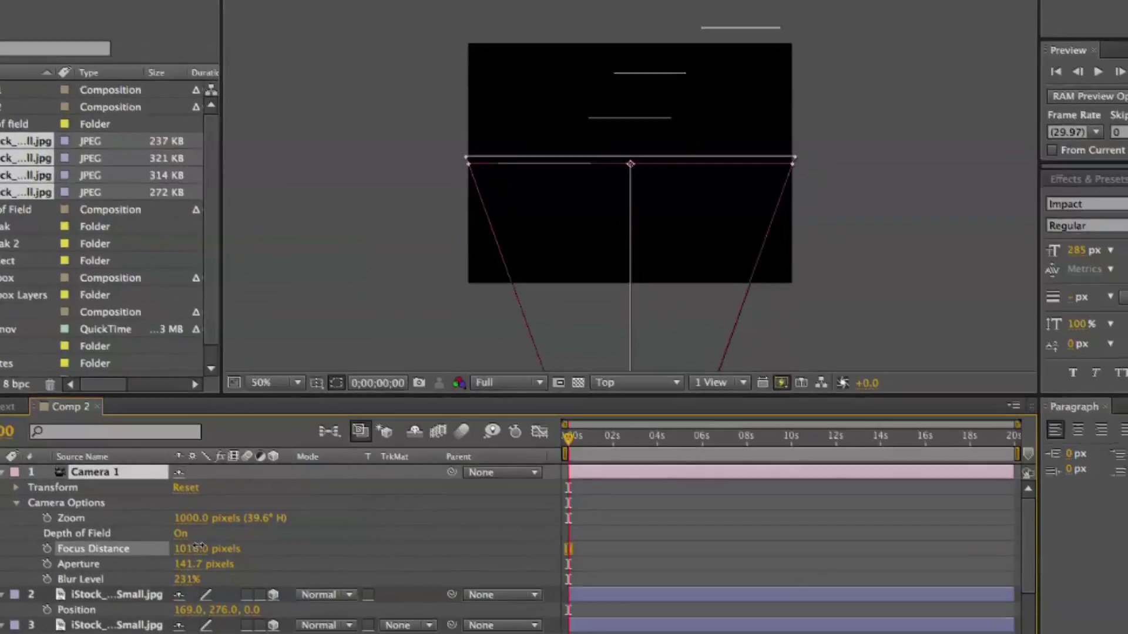
{"action": "left_click_drag", "start_coordinate": [252, 592], "coordinate": [292, 583]}
{"action": "left_click_drag", "start_coordinate": [214, 523], "coordinate": [242, 519]}
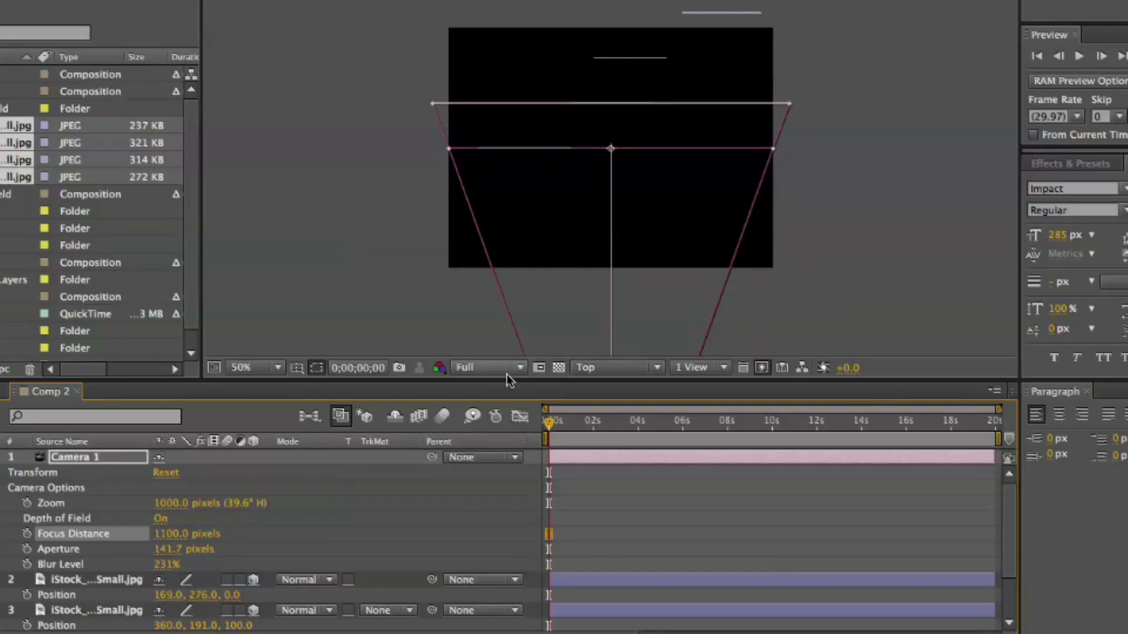
{"action": "left_click", "coordinate": [621, 368]}
{"action": "left_click", "coordinate": [621, 385]}
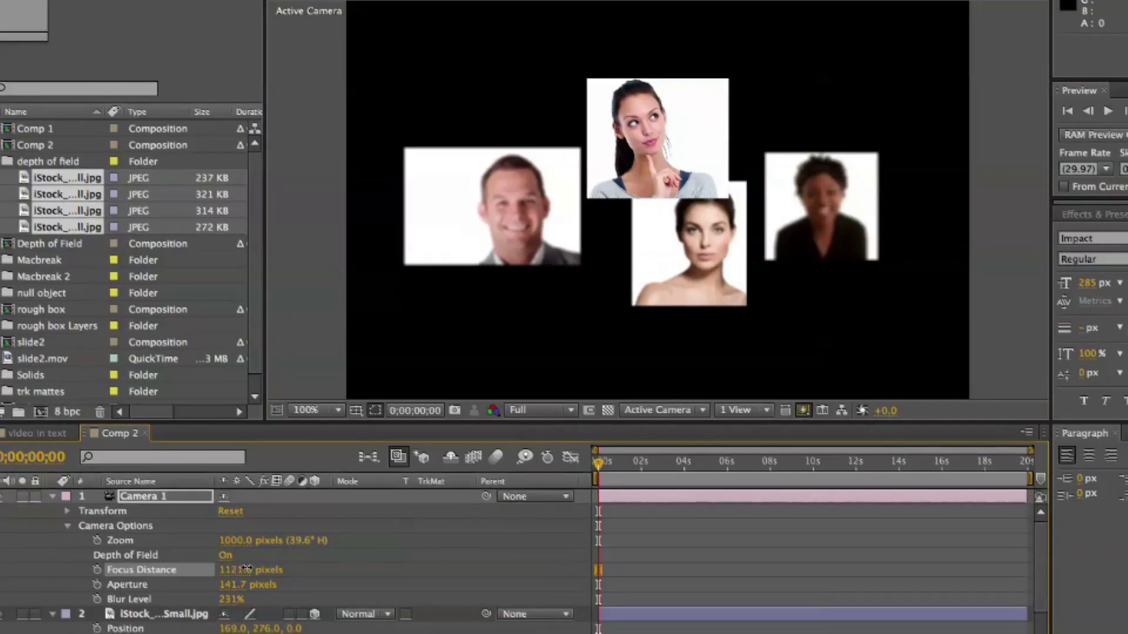
{"action": "left_click_drag", "start_coordinate": [246, 568], "coordinate": [352, 545]}
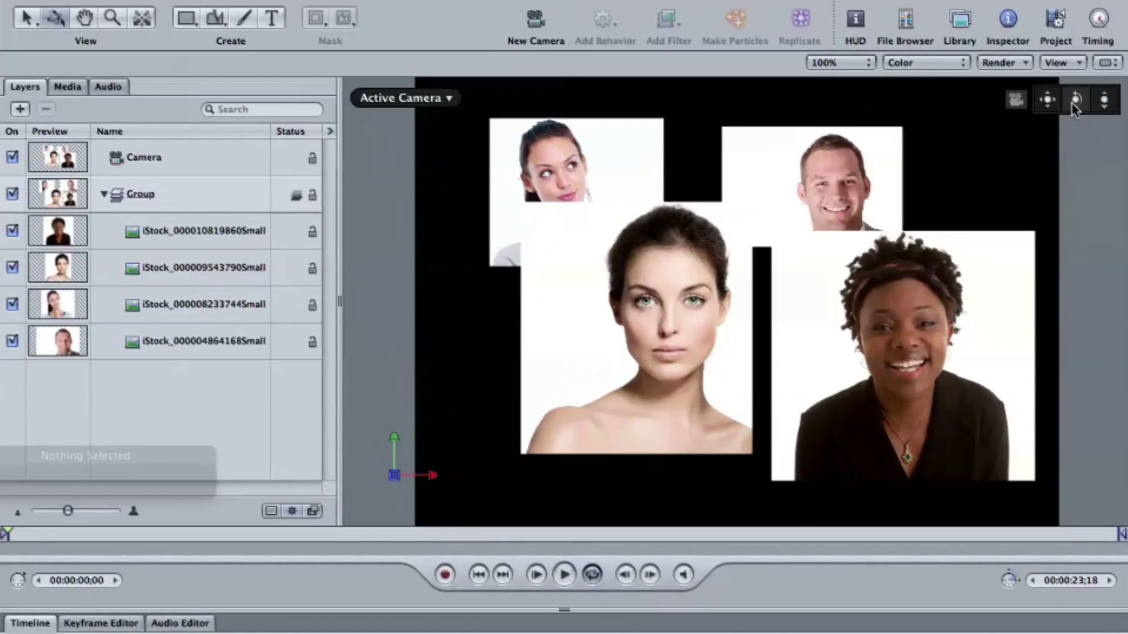
Orbit and reset the canvas, switch to Top view, and select the camera to show its view cone
{"action": "left_click_drag", "start_coordinate": [1076, 99], "coordinate": [1075, 132]}
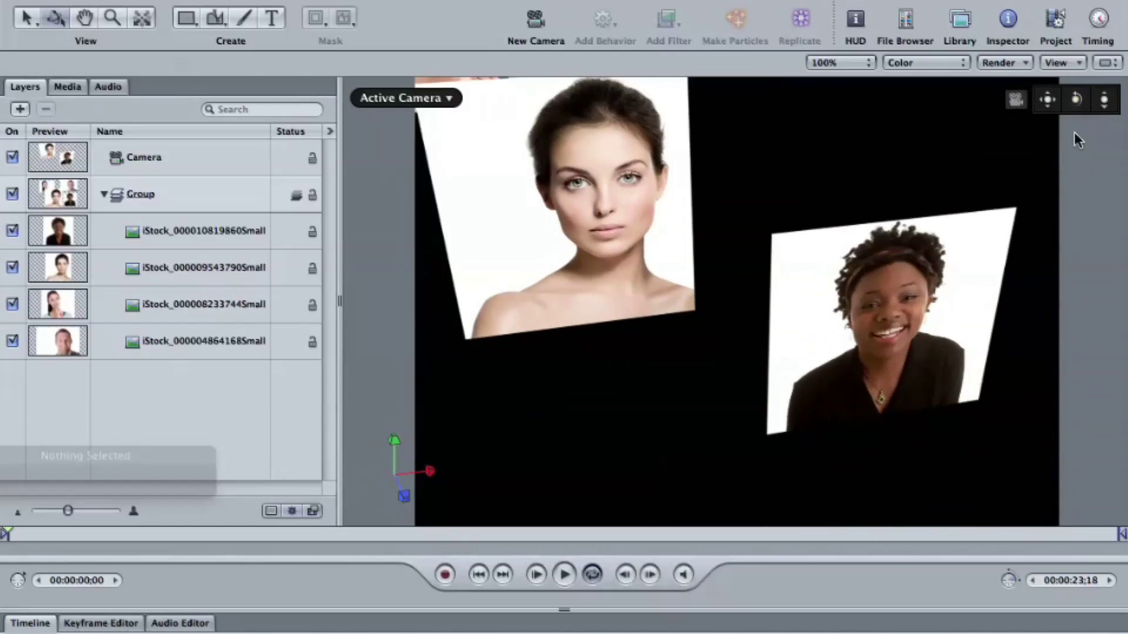
{"action": "double_click", "coordinate": [1074, 99]}
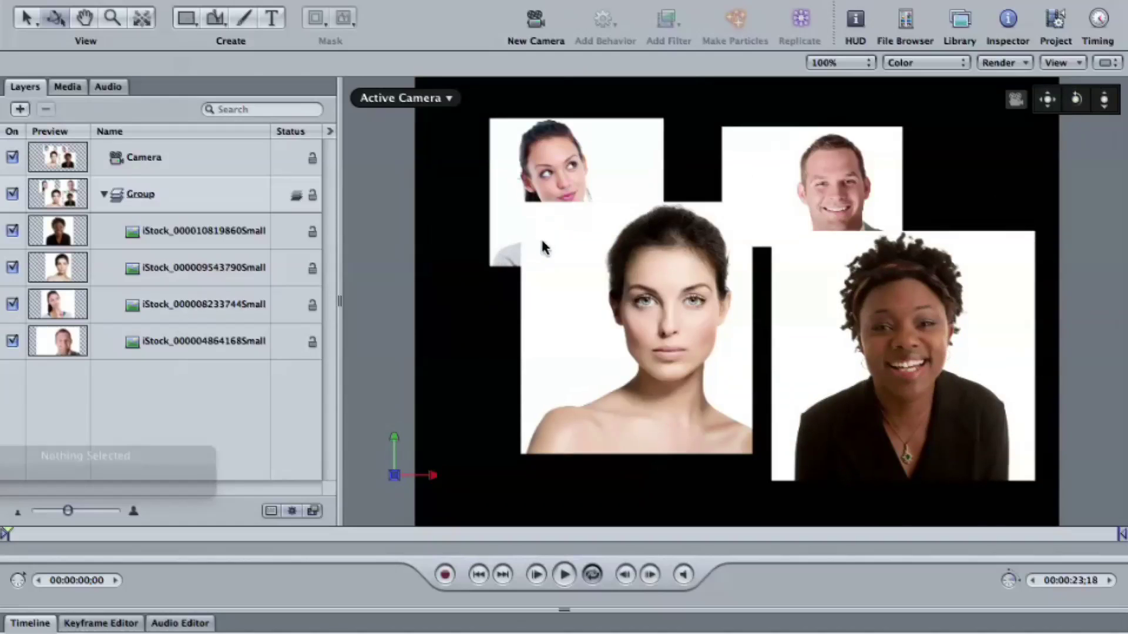
{"action": "left_click", "coordinate": [395, 440]}
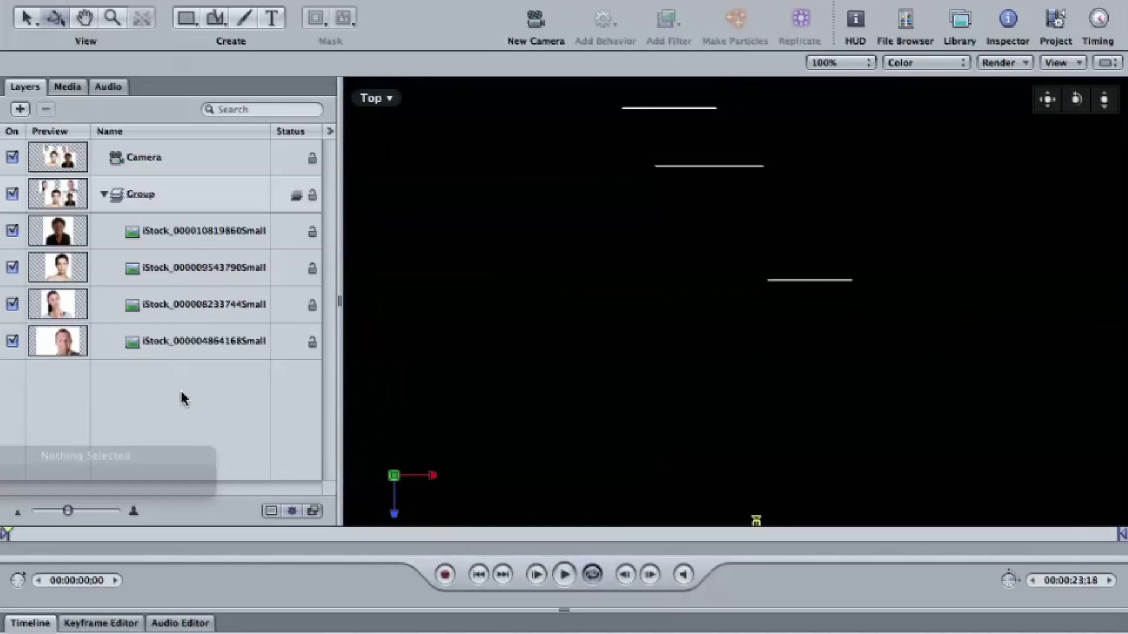
{"action": "left_click", "coordinate": [181, 158]}
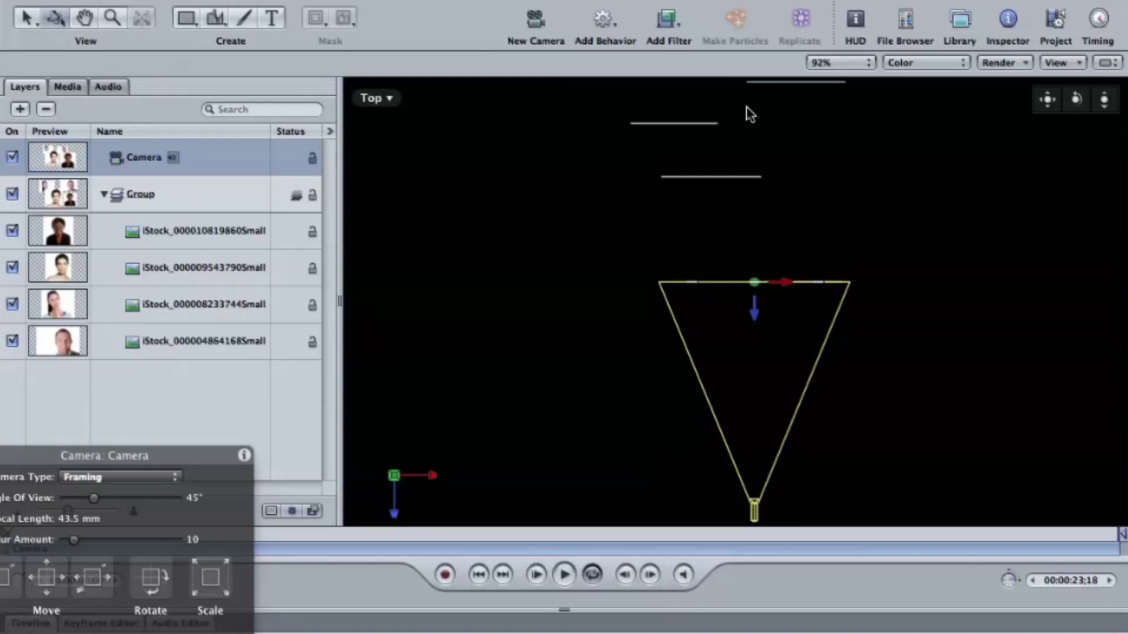
{"action": "left_click", "coordinate": [375, 100]}
Return the canvas to Active Camera and turn on Render > Depth of Field
{"action": "left_click", "coordinate": [434, 113]}
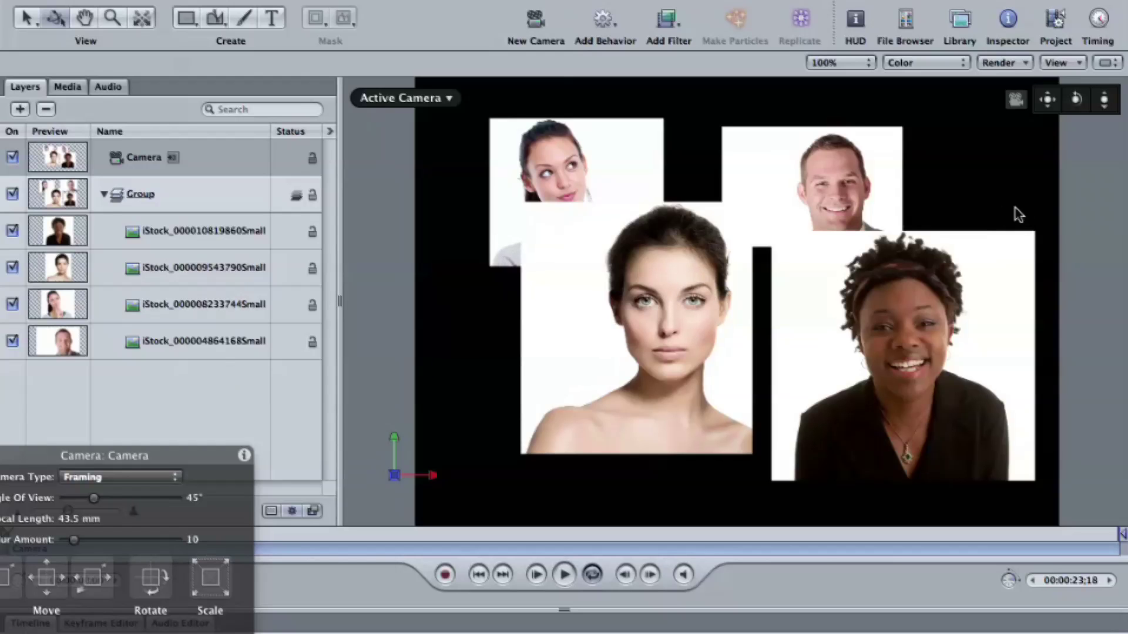
{"action": "left_click", "coordinate": [1065, 64]}
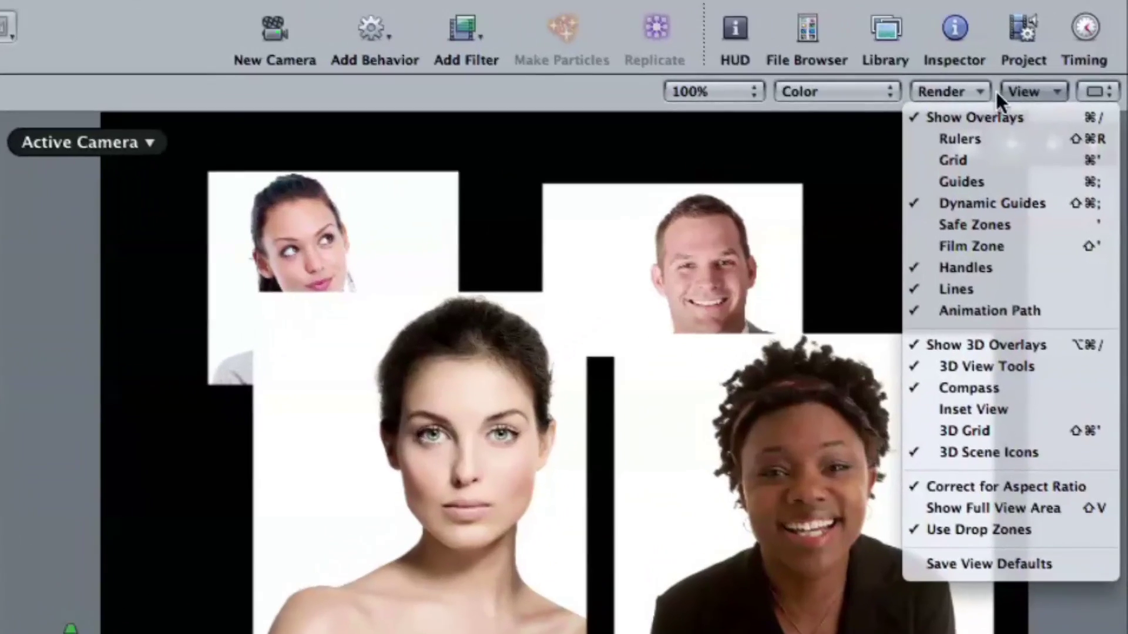
{"action": "left_click", "coordinate": [981, 81]}
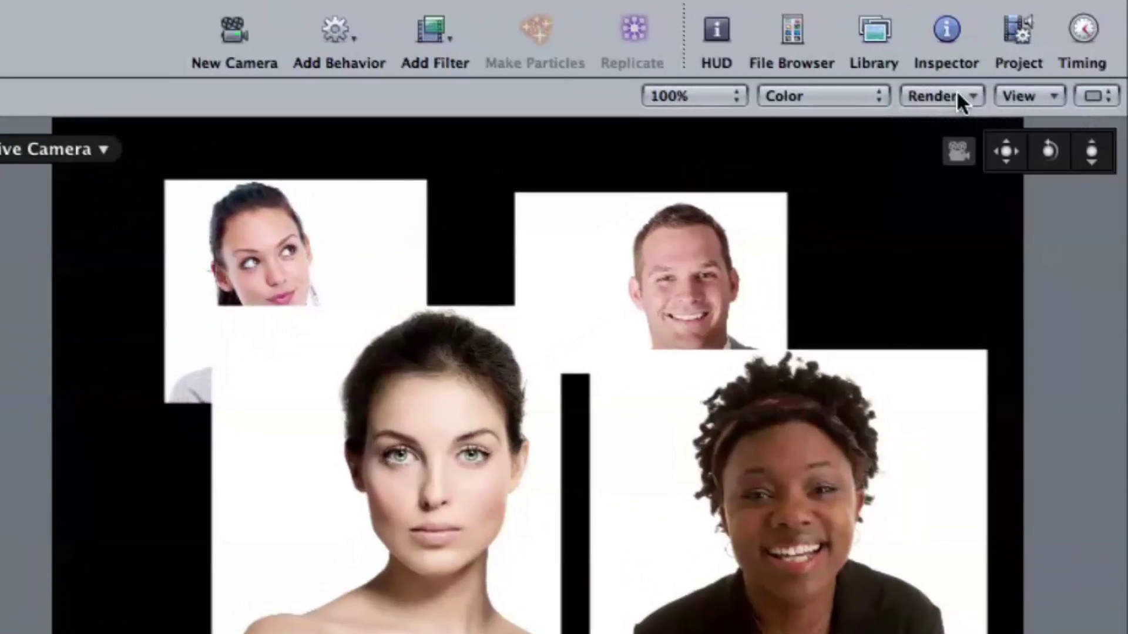
{"action": "left_click", "coordinate": [956, 96]}
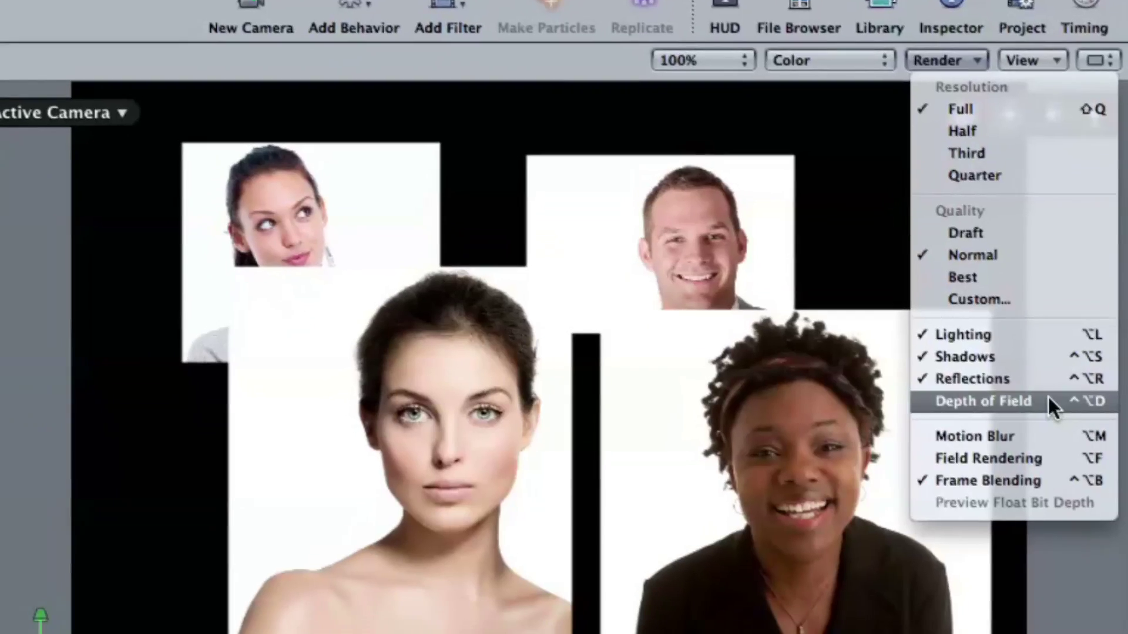
{"action": "left_click", "coordinate": [1044, 439]}
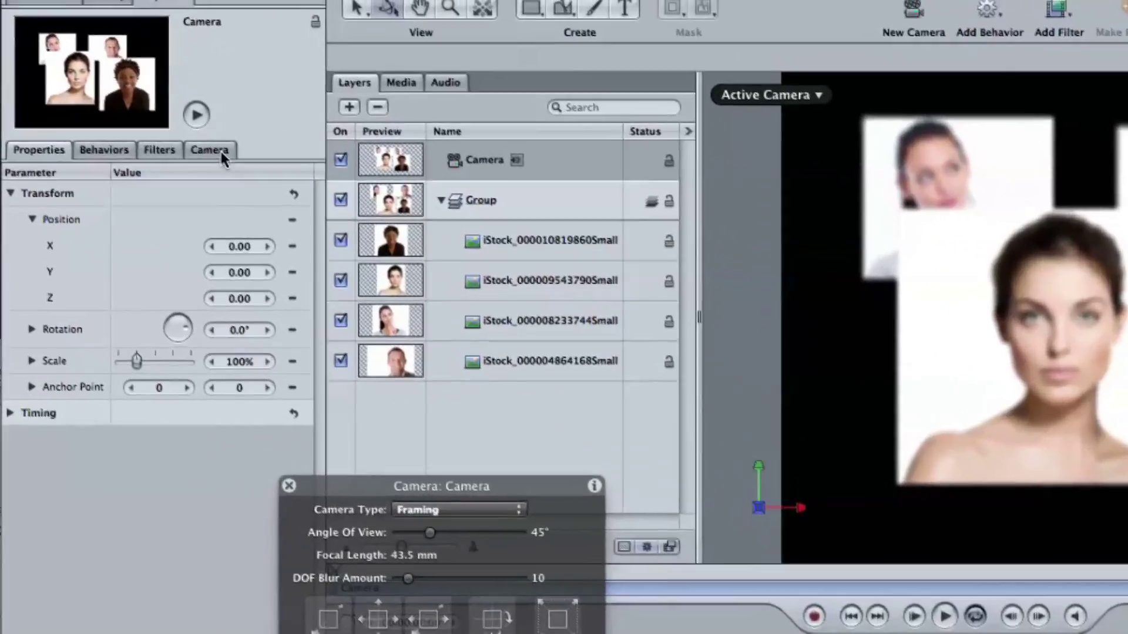
Expand the camera's Depth of Field settings in the Inspector's Camera tab and switch to Top view
{"action": "left_click", "coordinate": [152, 93]}
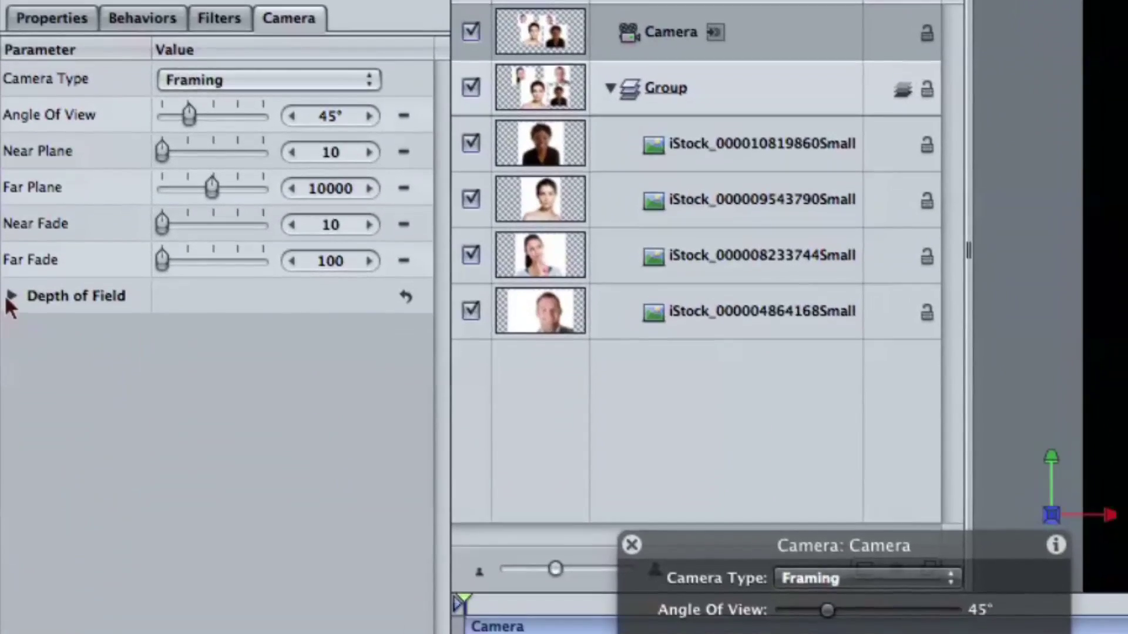
{"action": "left_click", "coordinate": [11, 316]}
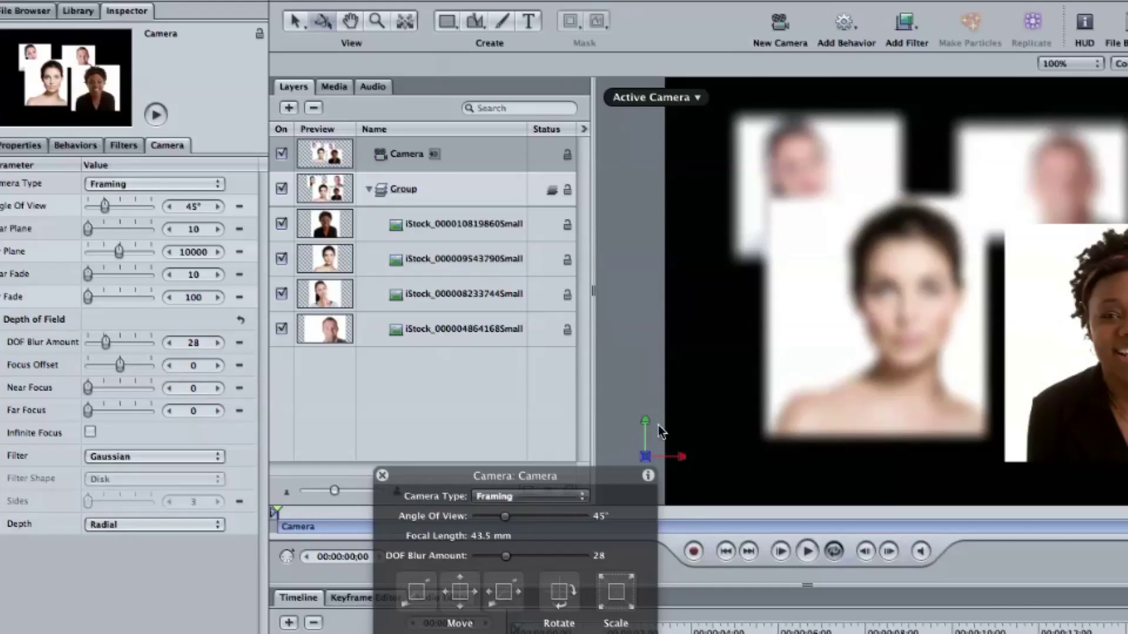
{"action": "key", "text": "ctrl+t"}
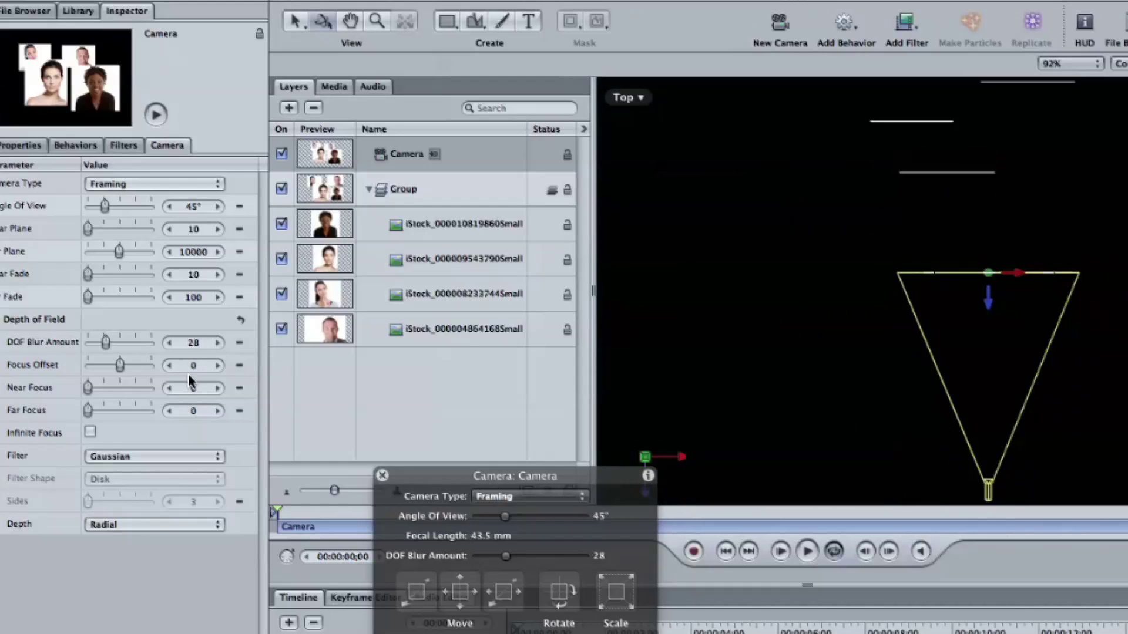
Set Focus Offset to 358, Near Focus 373 and Far Focus 200, return to Active Camera, then reset them
{"action": "mouse_move", "coordinate": [192, 392]}
{"action": "left_mouse_down"}
{"action": "mouse_move", "coordinate": [253, 395]}
{"action": "mouse_move", "coordinate": [184, 393]}
{"action": "left_mouse_up"}
{"action": "left_click_drag", "start_coordinate": [187, 368], "coordinate": [531, 428]}
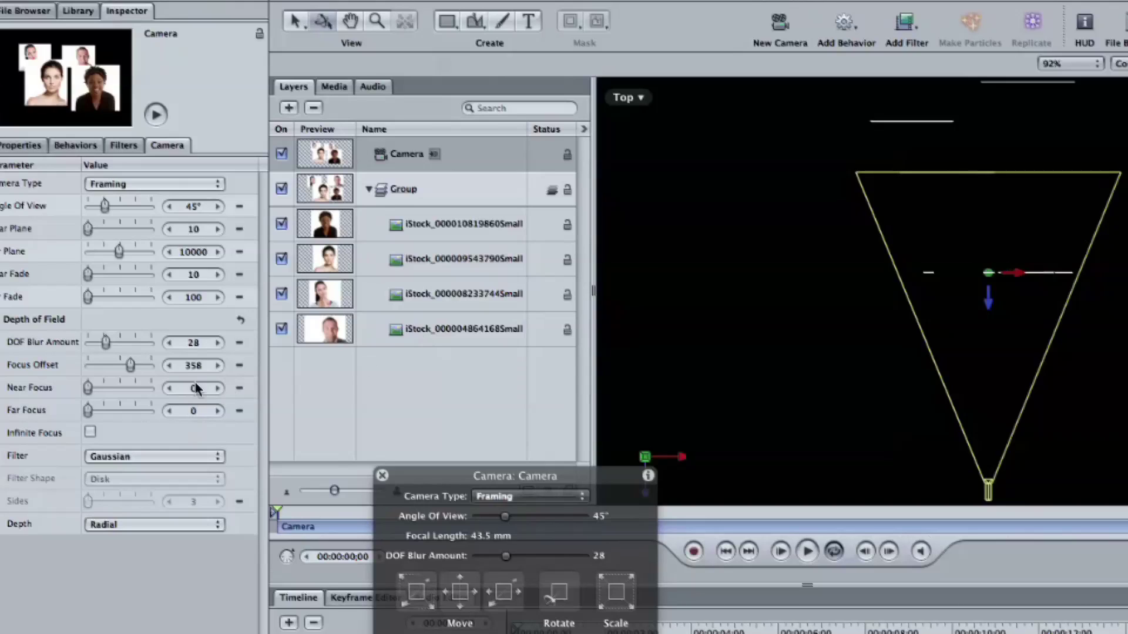
{"action": "left_click_drag", "start_coordinate": [196, 388], "coordinate": [467, 415]}
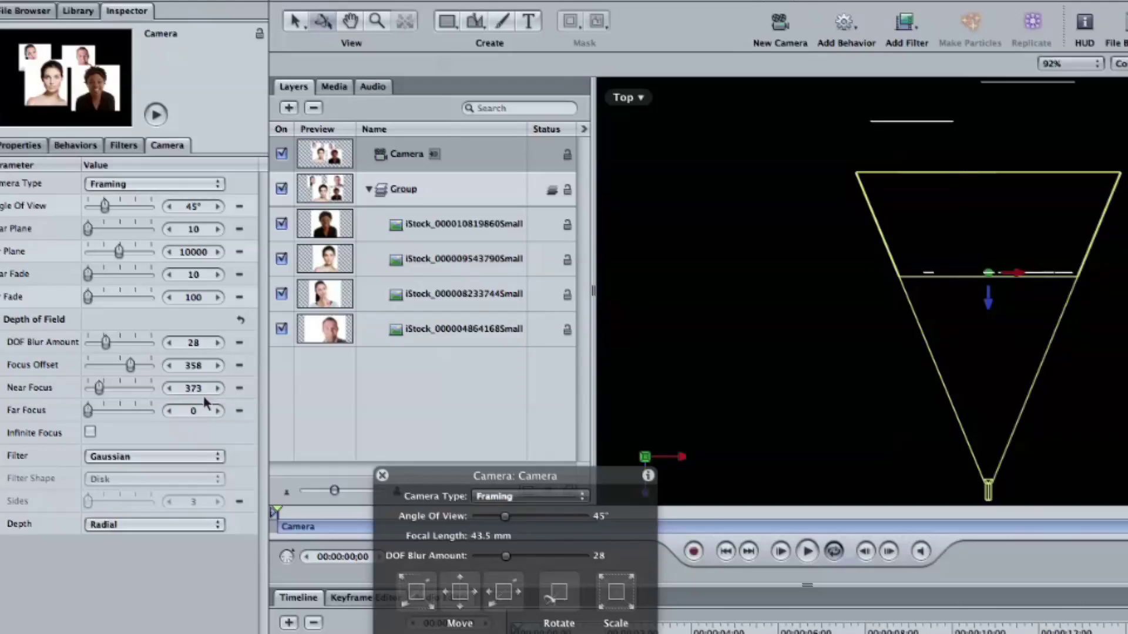
{"action": "left_click_drag", "start_coordinate": [192, 407], "coordinate": [386, 413]}
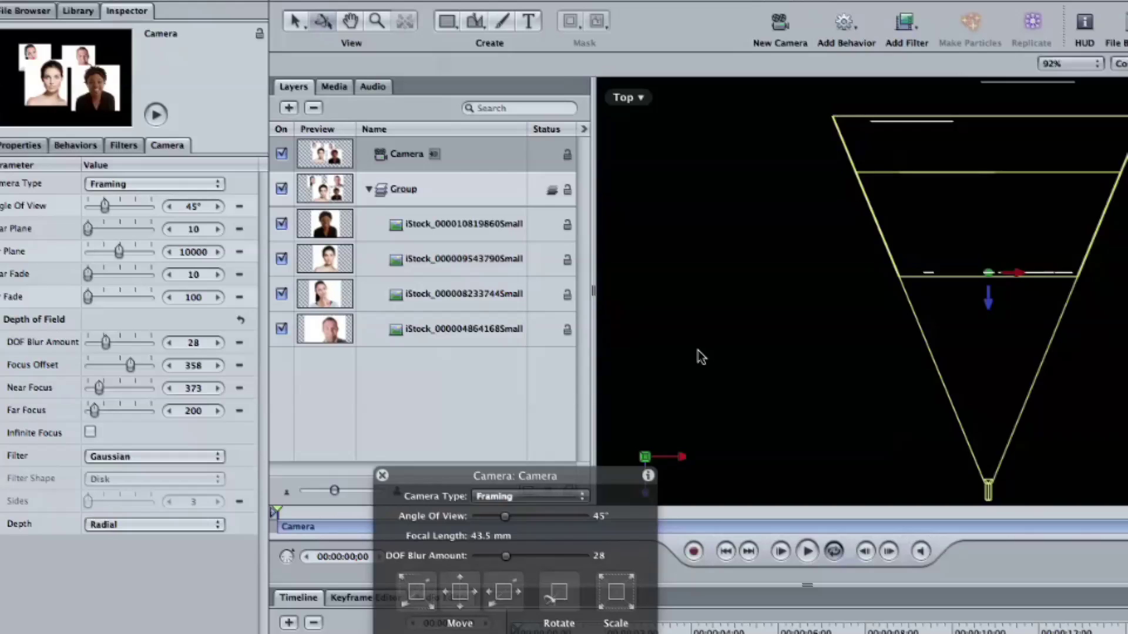
{"action": "key", "text": "ctrl+a"}
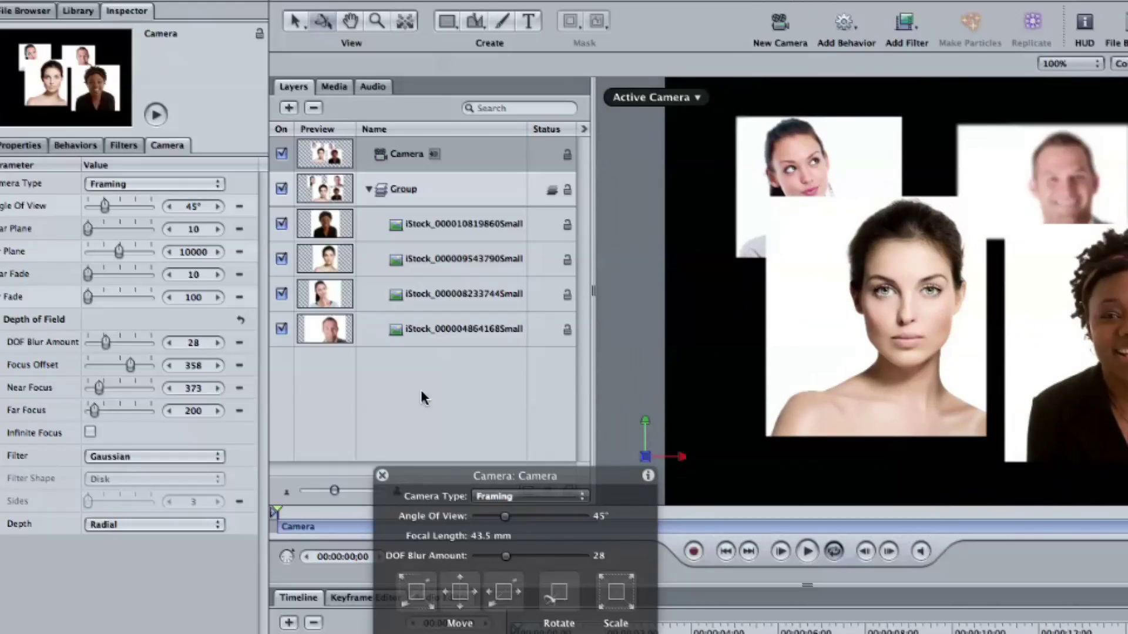
{"action": "left_click", "coordinate": [240, 320]}
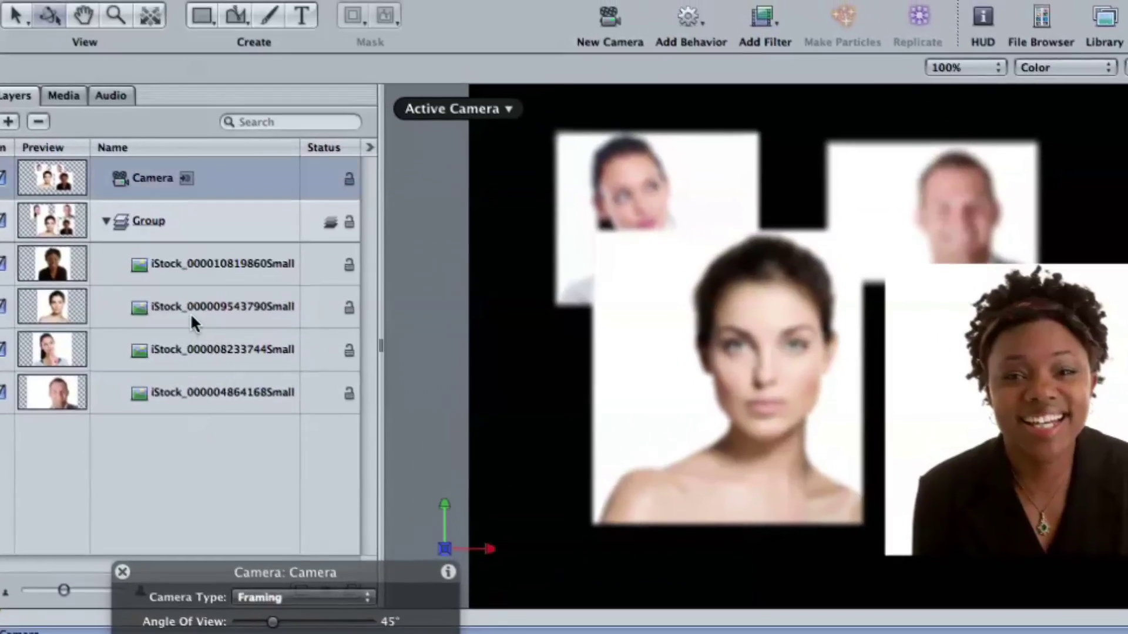
Select the central woman's portrait and use Focus On Object to bring it into focus
{"action": "left_click", "coordinate": [212, 249]}
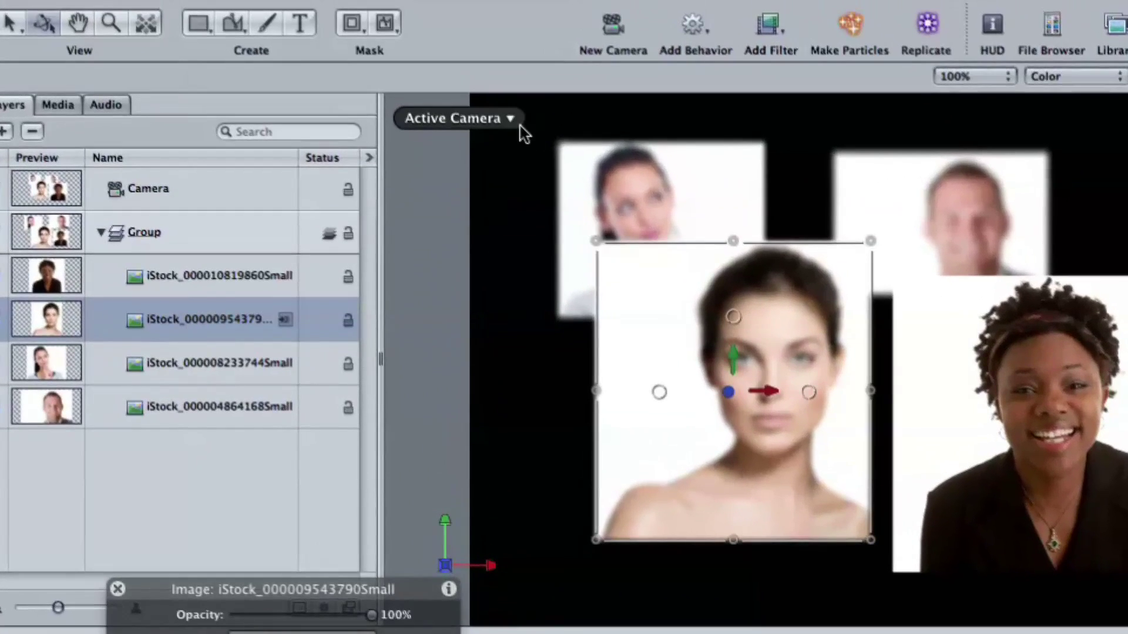
{"action": "left_click", "coordinate": [509, 117]}
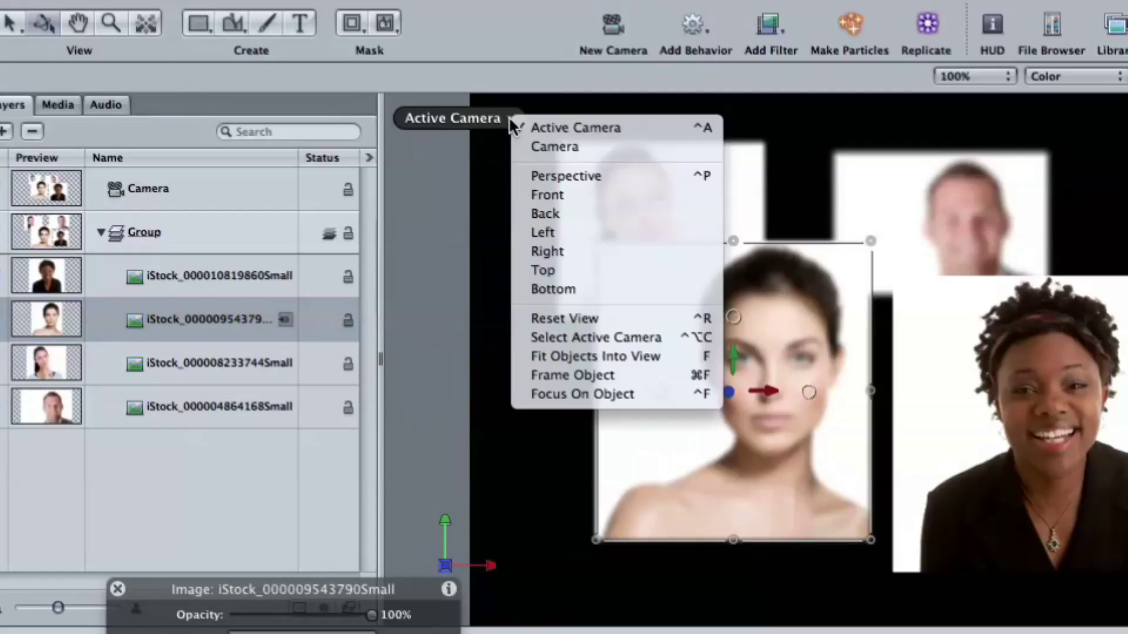
{"action": "left_click", "coordinate": [658, 394]}
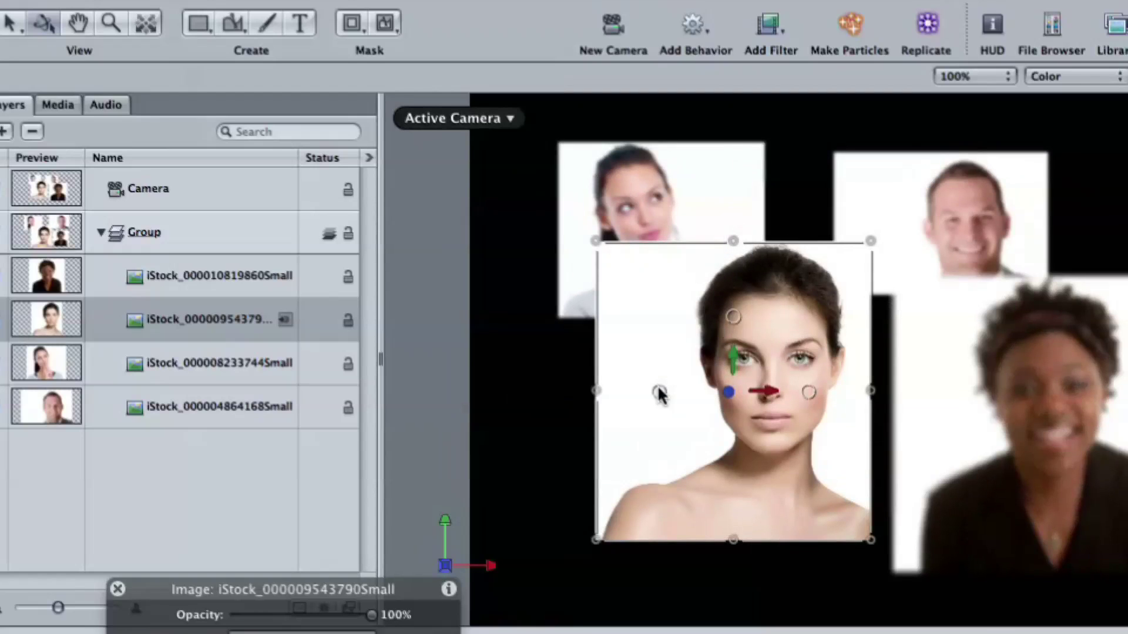
Try adding the Camera > Focus behavior and move the image settings panel aside
{"action": "left_click", "coordinate": [697, 21]}
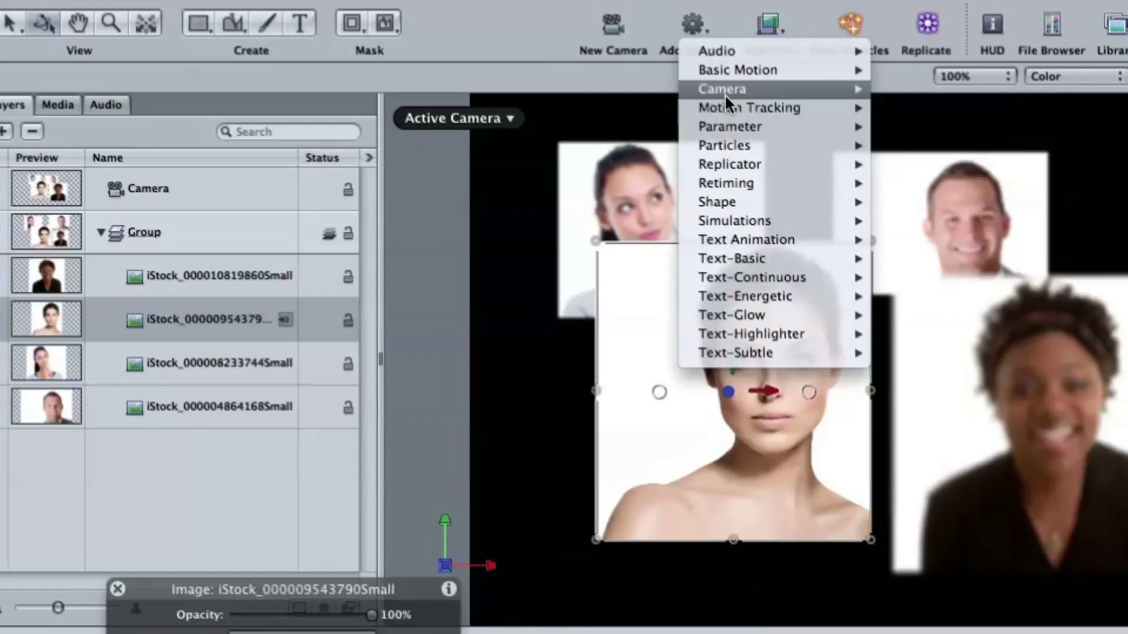
{"action": "mouse_move", "coordinate": [725, 94]}
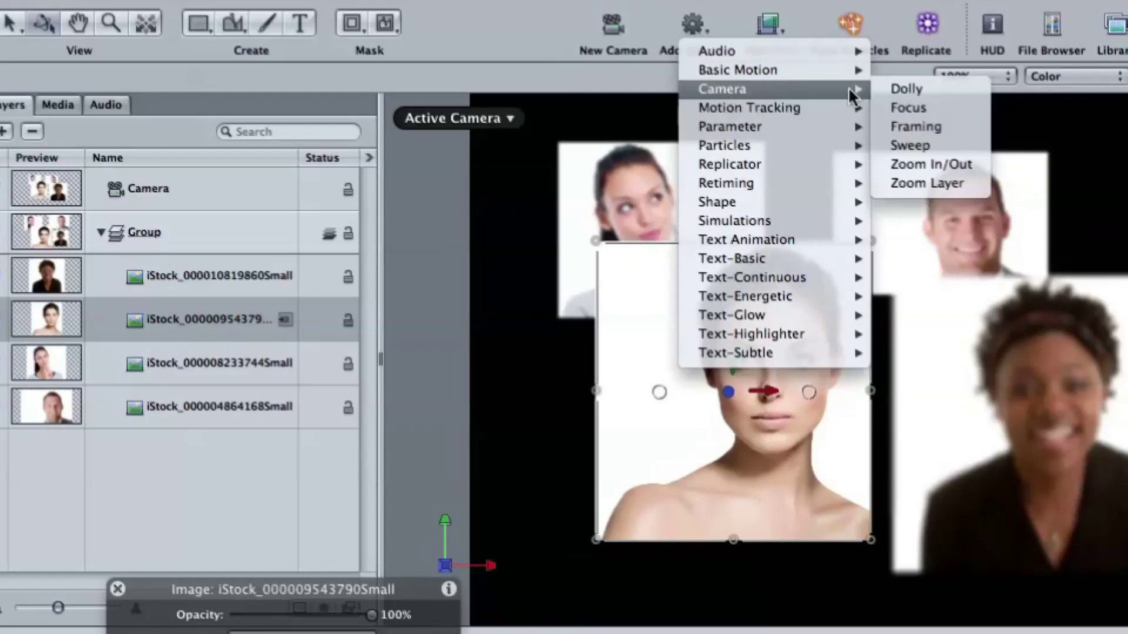
{"action": "left_click", "coordinate": [961, 120]}
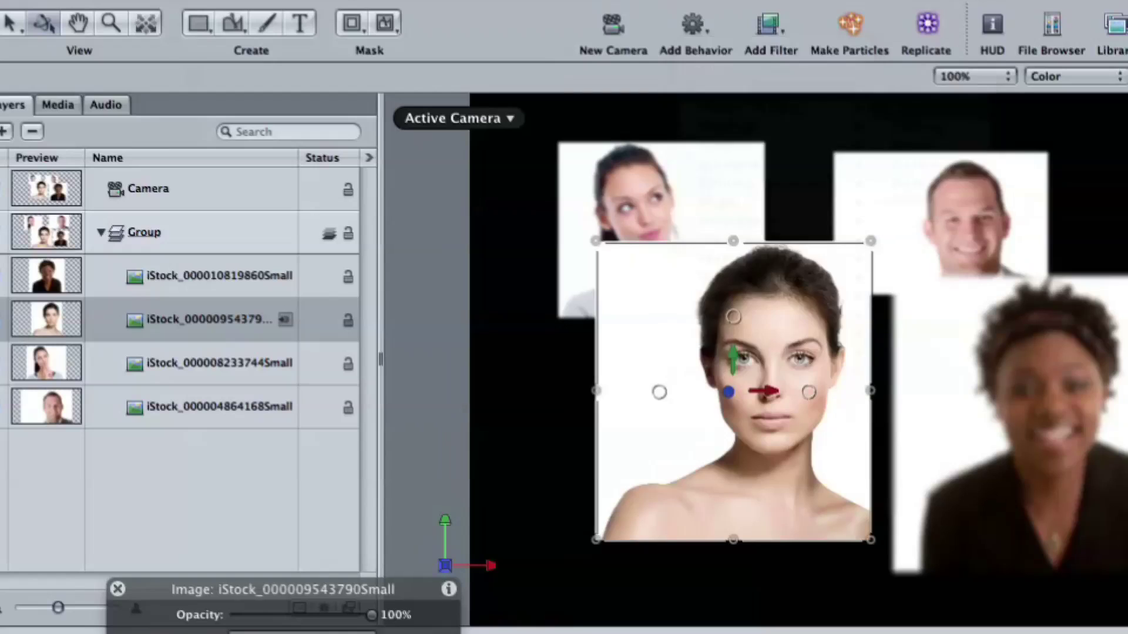
{"action": "left_click_drag", "start_coordinate": [331, 596], "coordinate": [0, 558]}
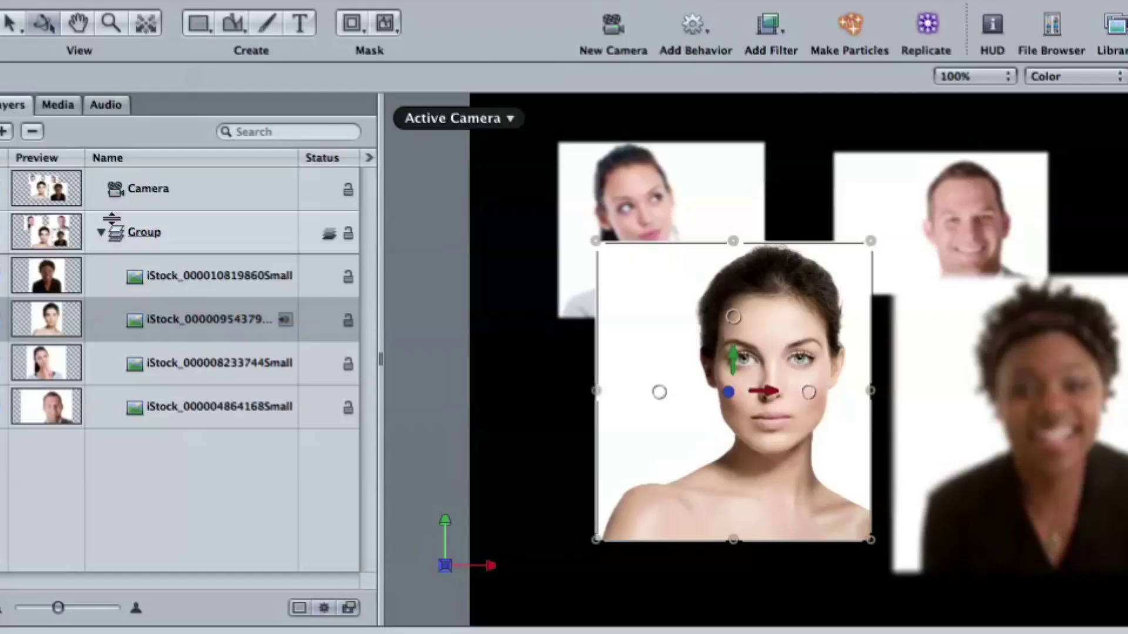
Add a Focus behavior to the camera, trimmed to end at the playhead with the play range out point there
{"action": "left_click", "coordinate": [224, 206]}
{"action": "left_click", "coordinate": [696, 25]}
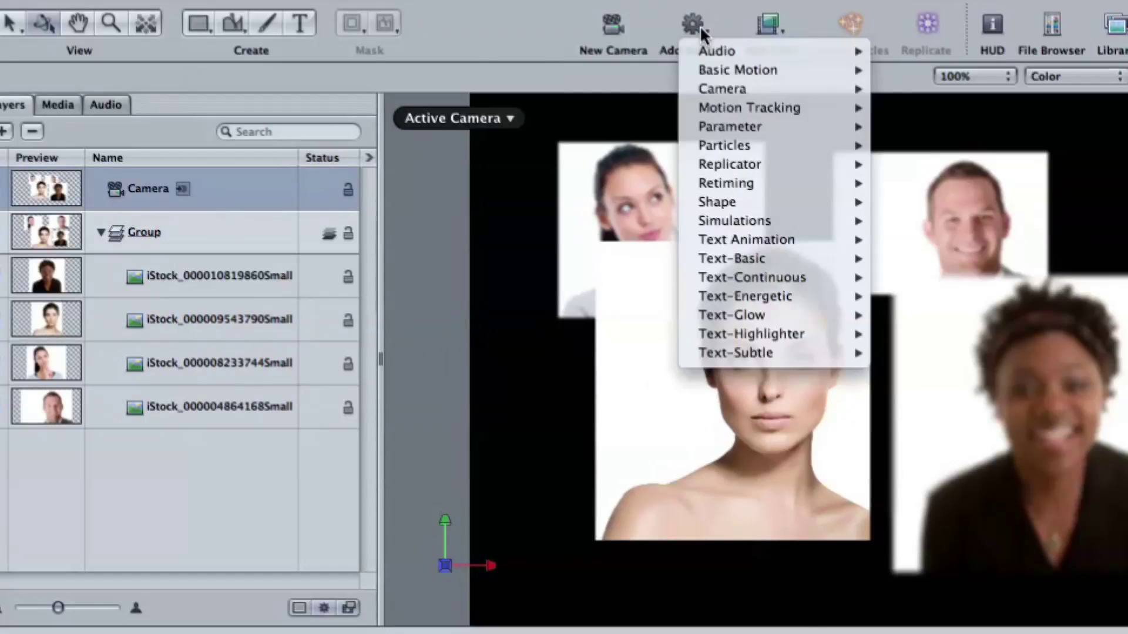
{"action": "mouse_move", "coordinate": [758, 88]}
{"action": "left_click", "coordinate": [899, 106]}
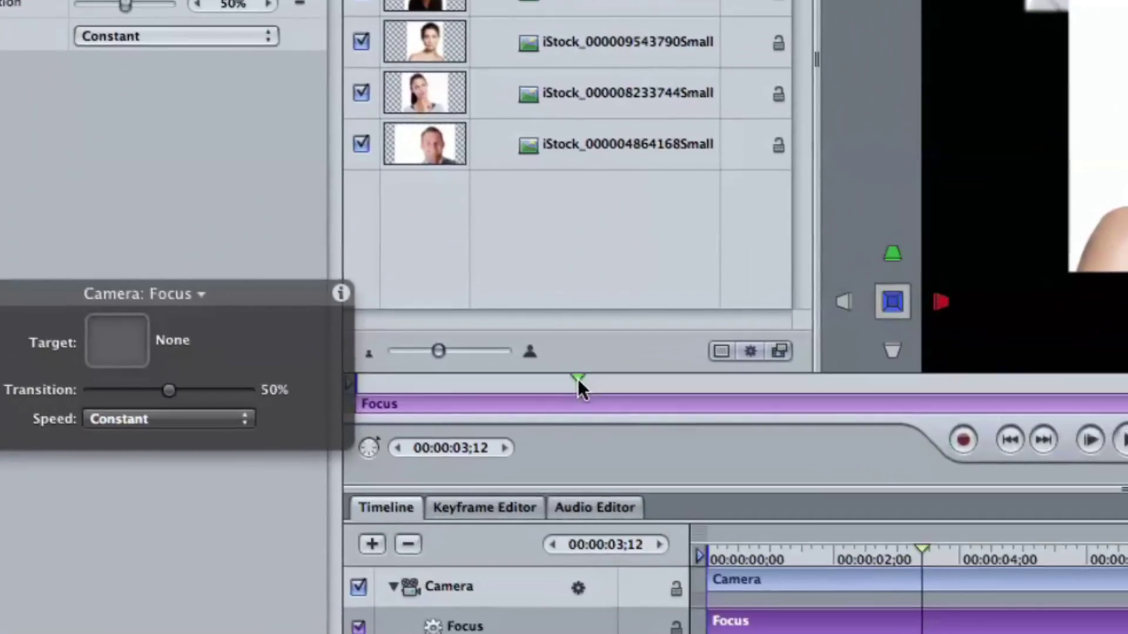
{"action": "key", "text": "o"}
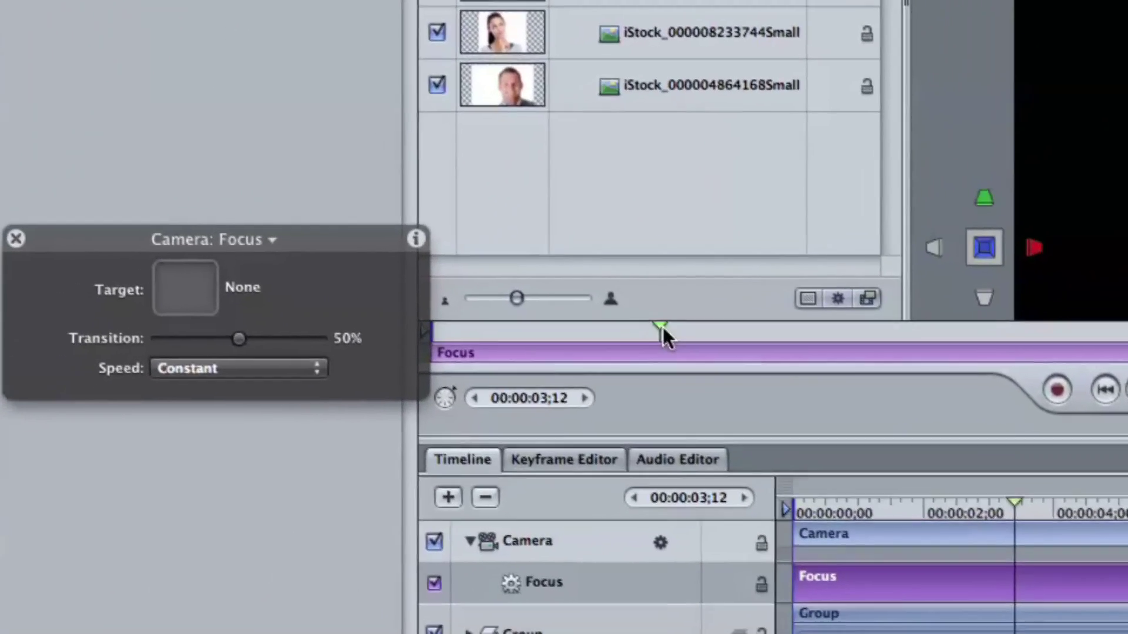
{"action": "key", "text": "alt+super+o"}
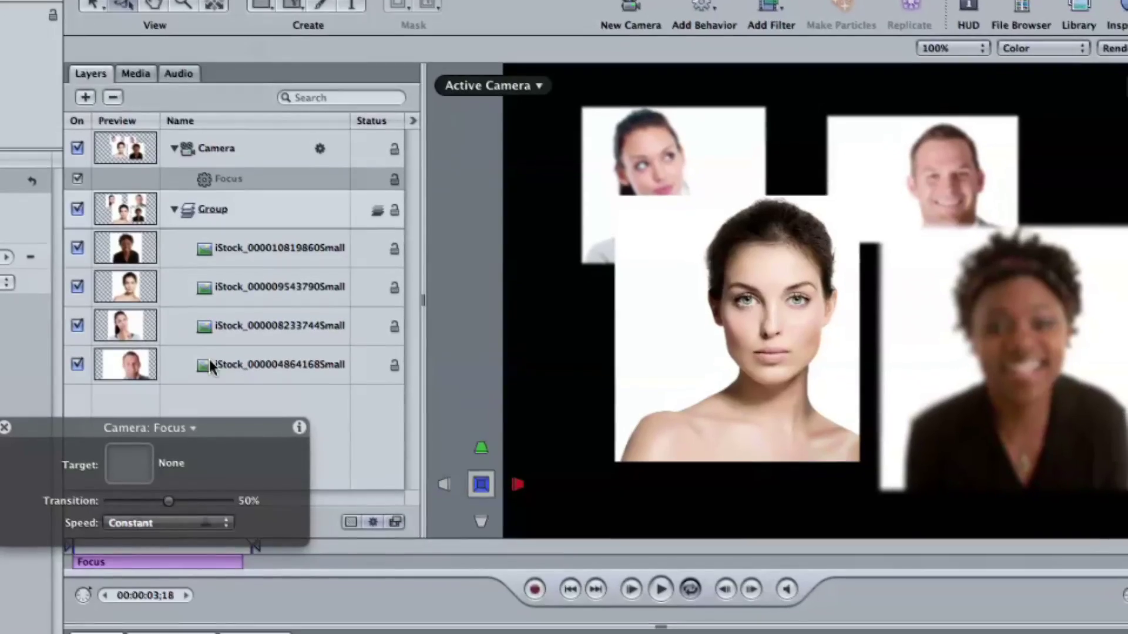
Make the man's portrait the Focus target and play back the focus shift
{"action": "left_click_drag", "start_coordinate": [209, 359], "coordinate": [129, 464]}
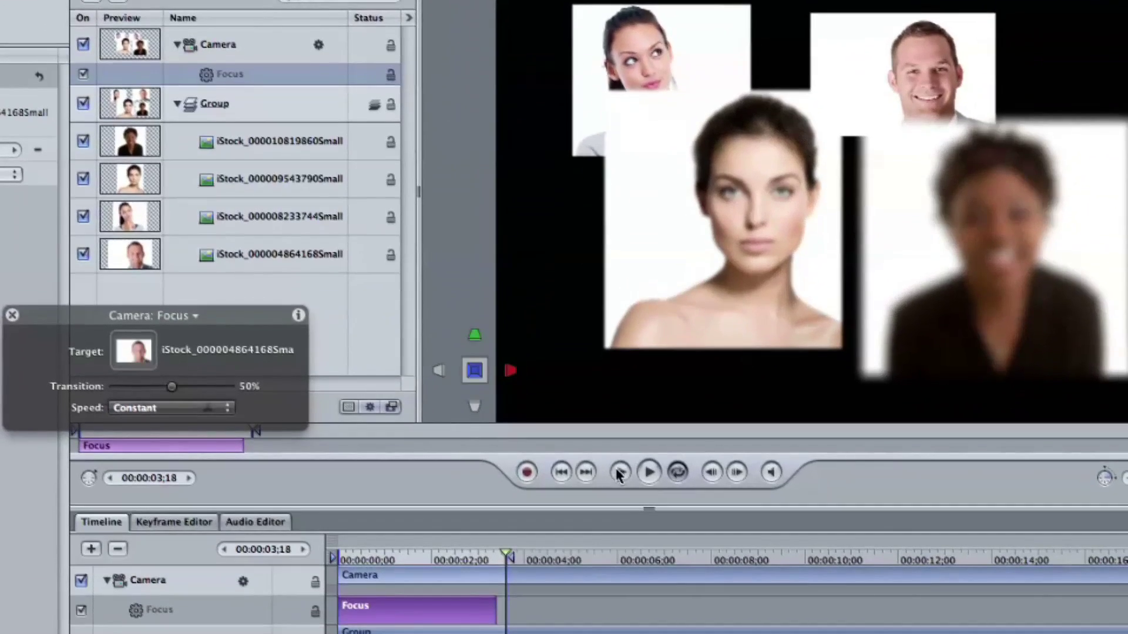
{"action": "left_click", "coordinate": [620, 473]}
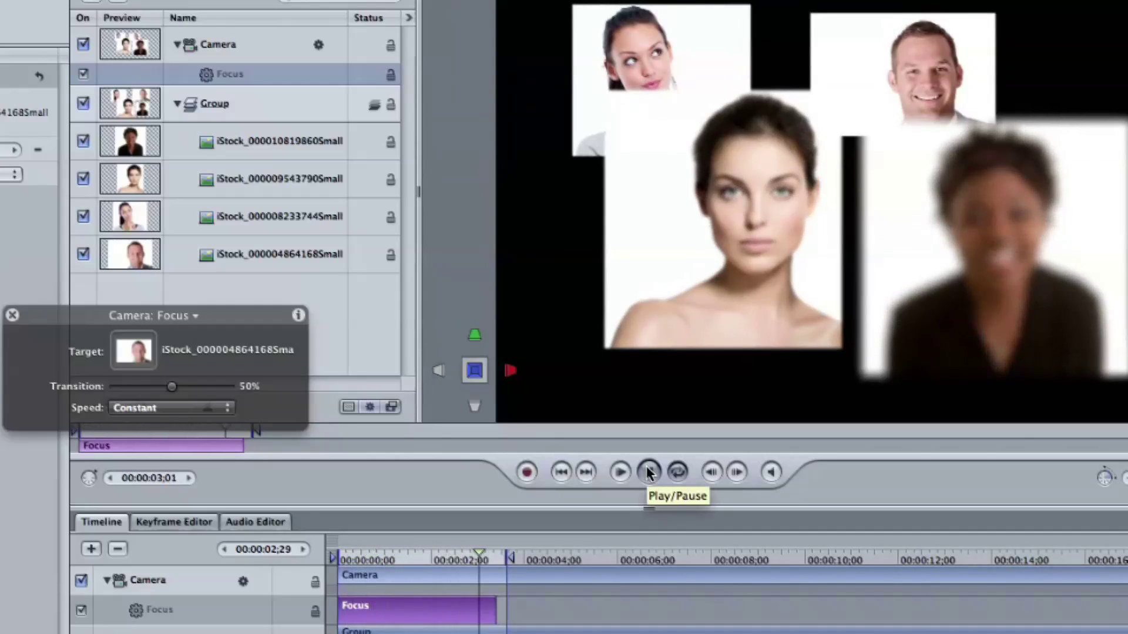
{"action": "left_click", "coordinate": [649, 473]}
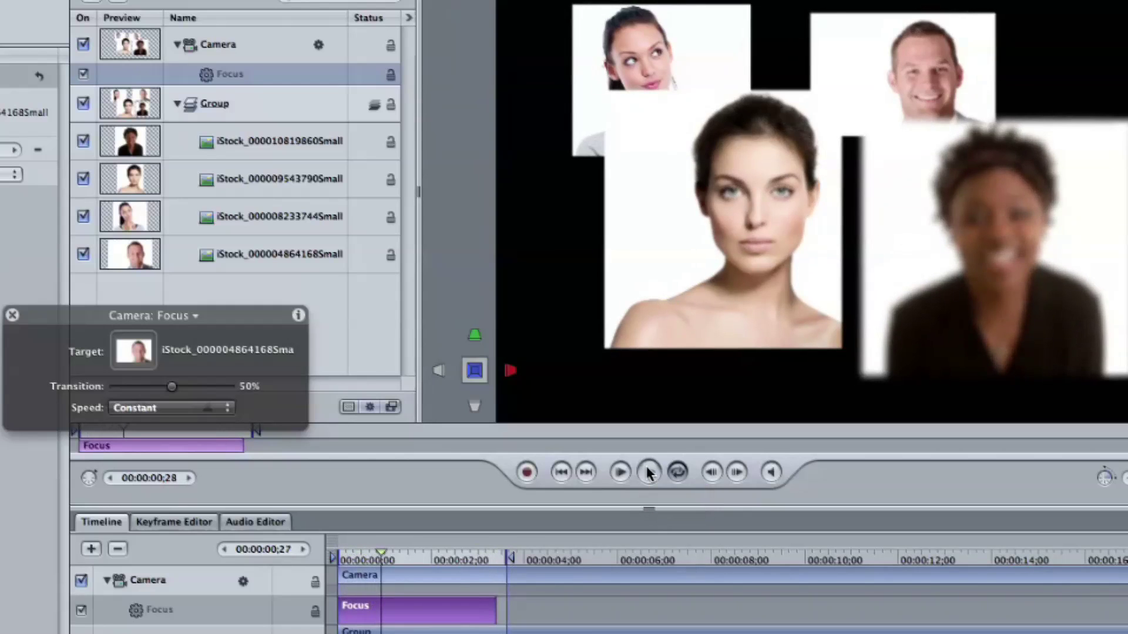